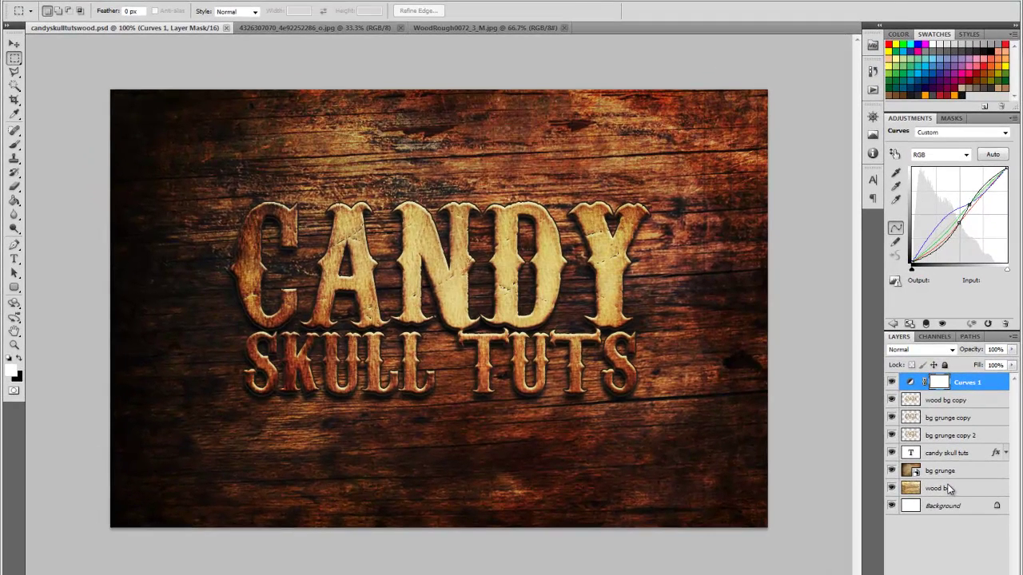
Inspect the three copied texture layers, the bg grunge layer and the wood bg layer of the finished text-effect document.
click(959, 438)
click(953, 419)
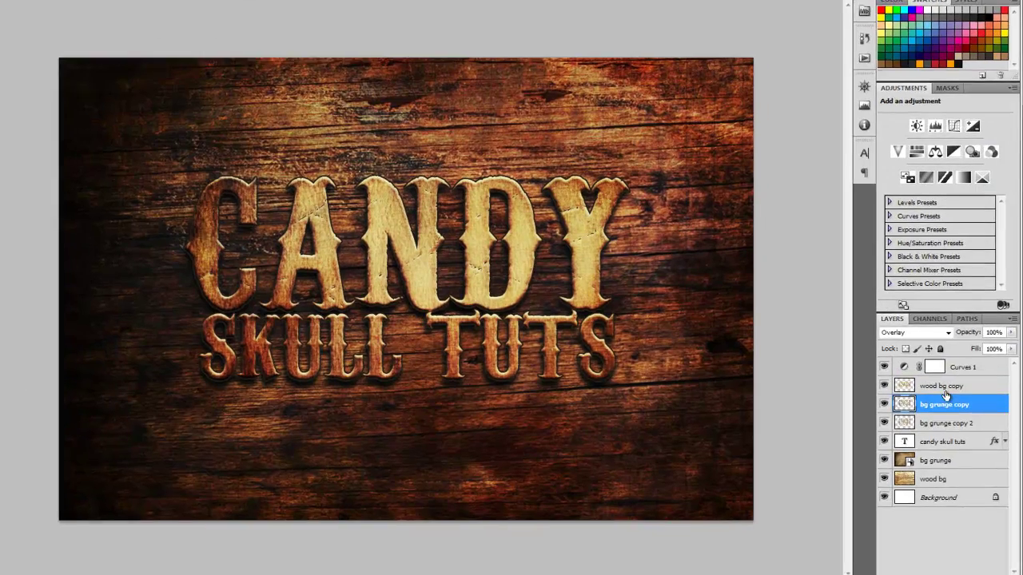
click(949, 402)
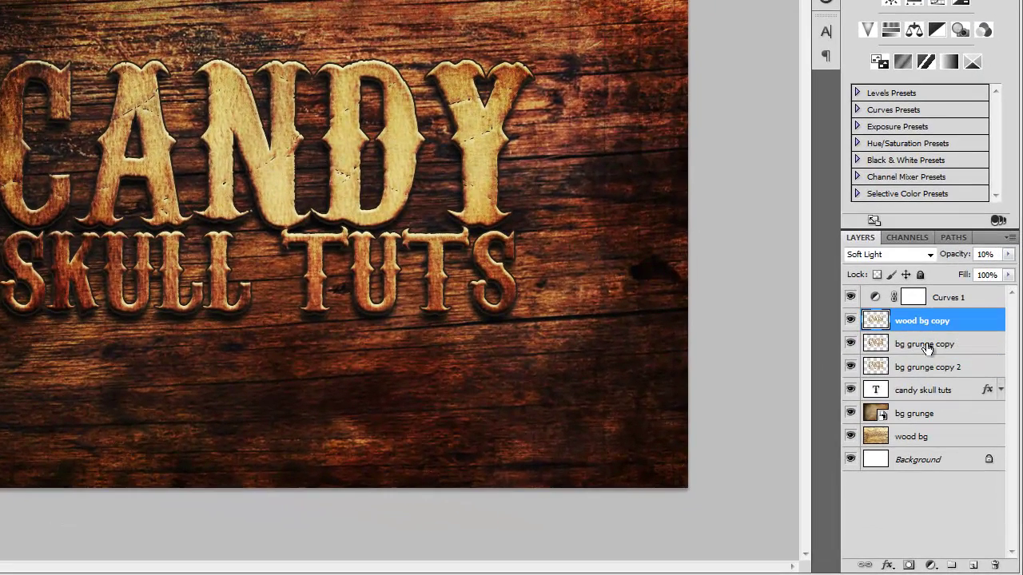
click(926, 414)
click(934, 439)
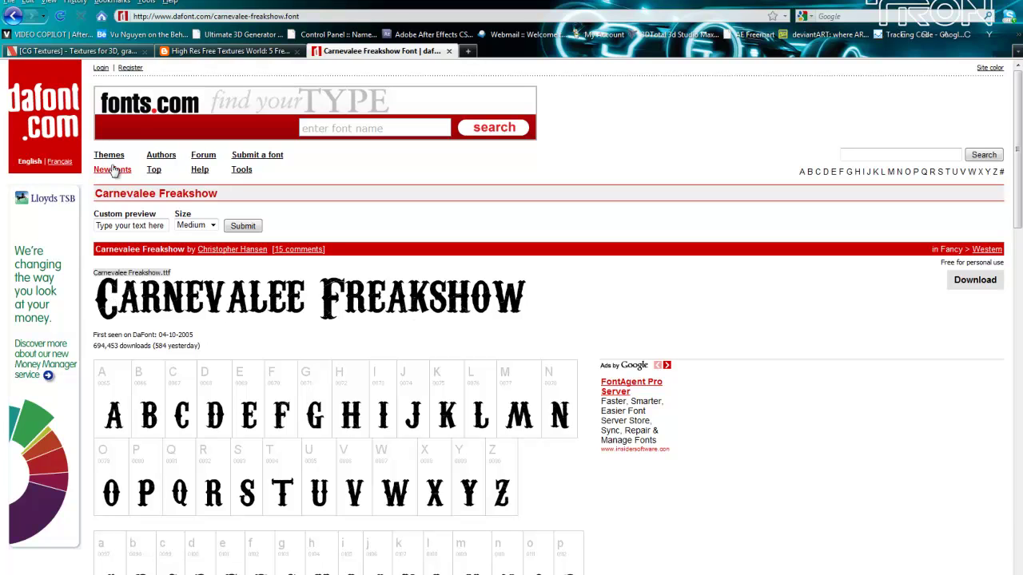
In the browser, examine the textures on the 5 Free Hi-Res Grunge Frames page and highlight the site's address.
click(240, 52)
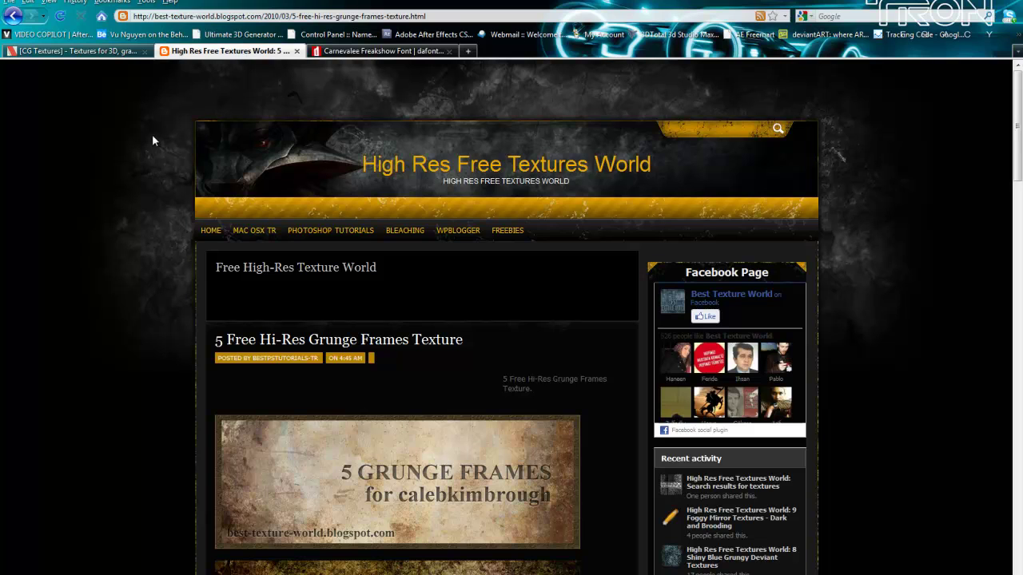
scroll(149, 137, down, 1)
scroll(147, 130, up, 1)
scroll(131, 149, down, 4)
scroll(131, 150, down, 10)
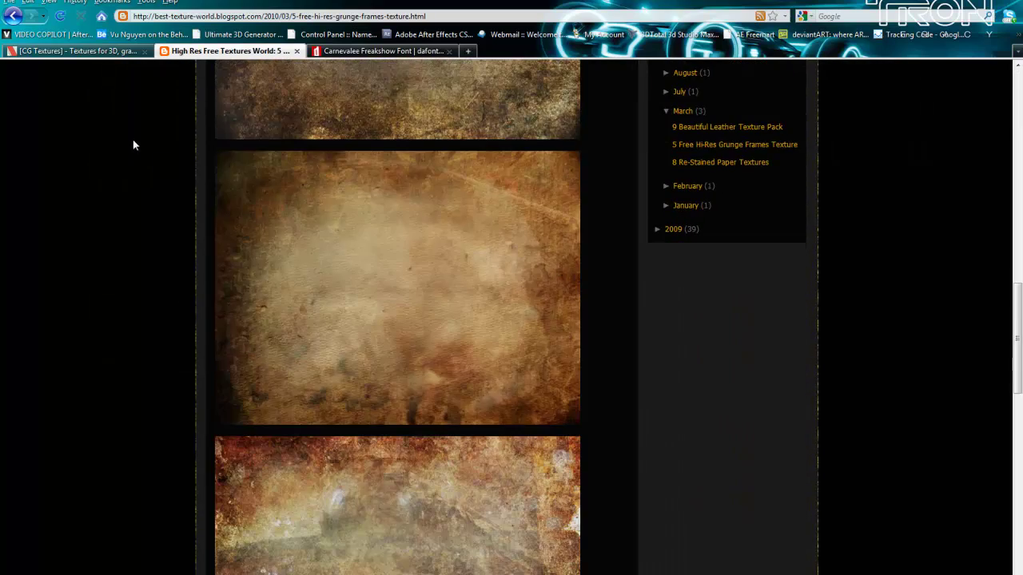
scroll(334, 270, up, 11)
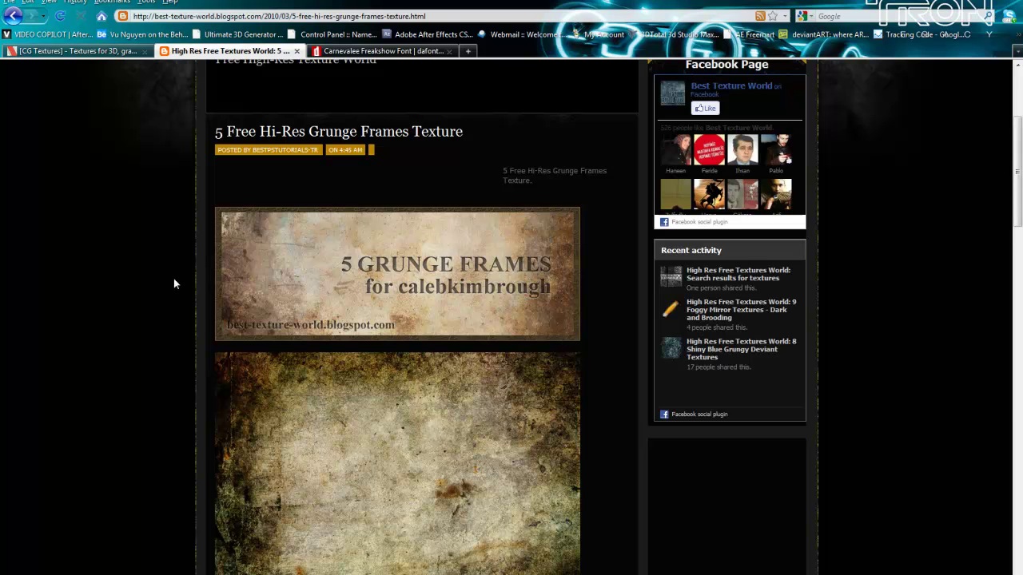
scroll(152, 272, down, 3)
scroll(139, 260, down, 8)
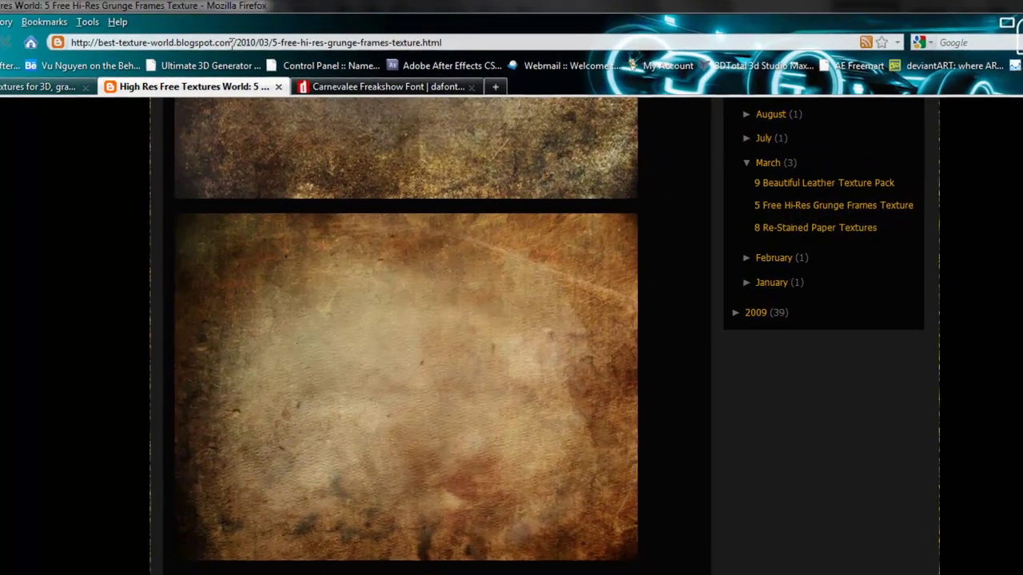
drag(232, 43, 67, 42)
Browse the rough wood textures on CG Textures and view the WoodRough0072 texture's page, closing it again.
click(24, 96)
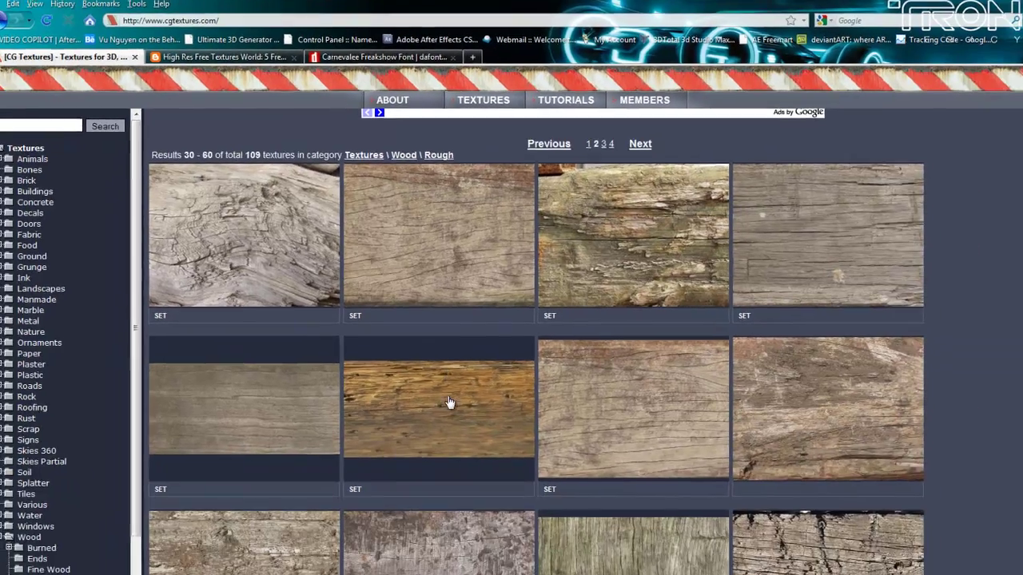
scroll(479, 506, down, 5)
scroll(445, 366, up, 3)
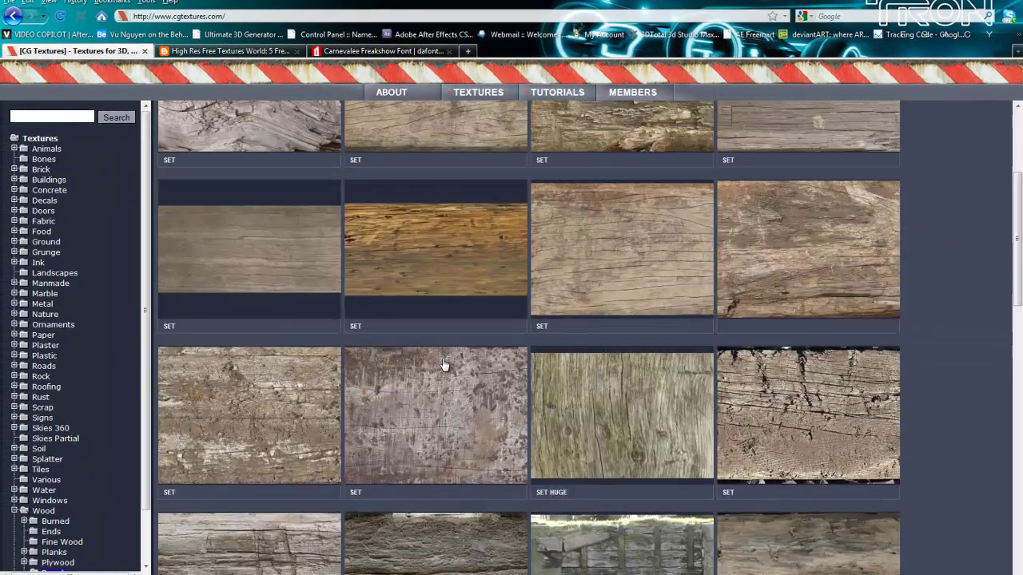
click(450, 260)
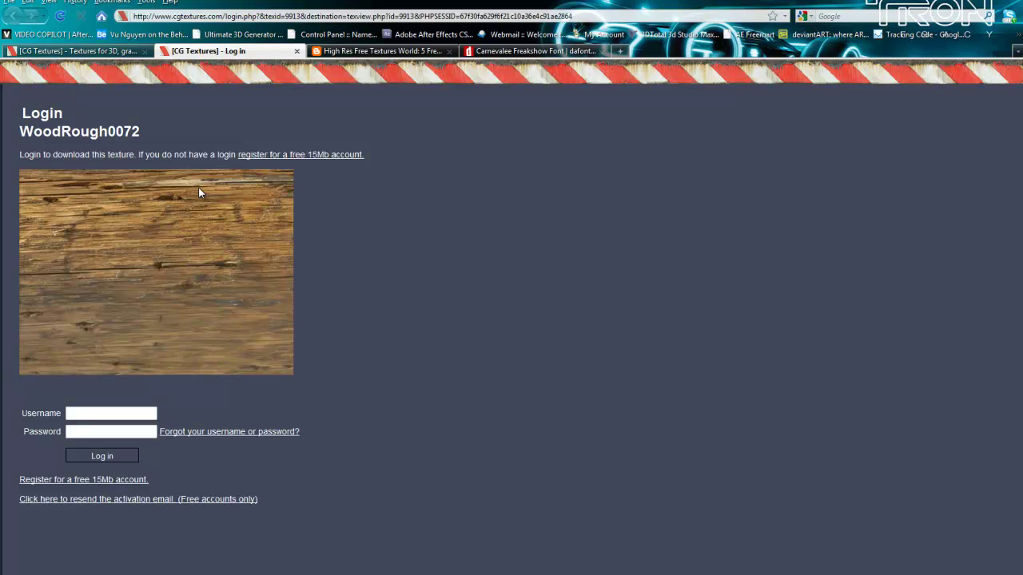
click(296, 51)
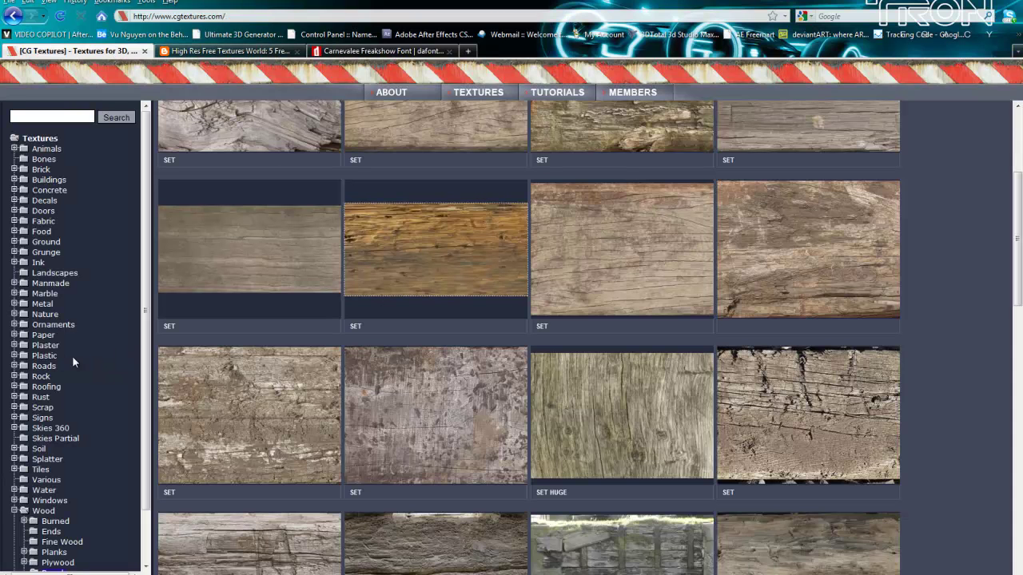
scroll(388, 466, down, 3)
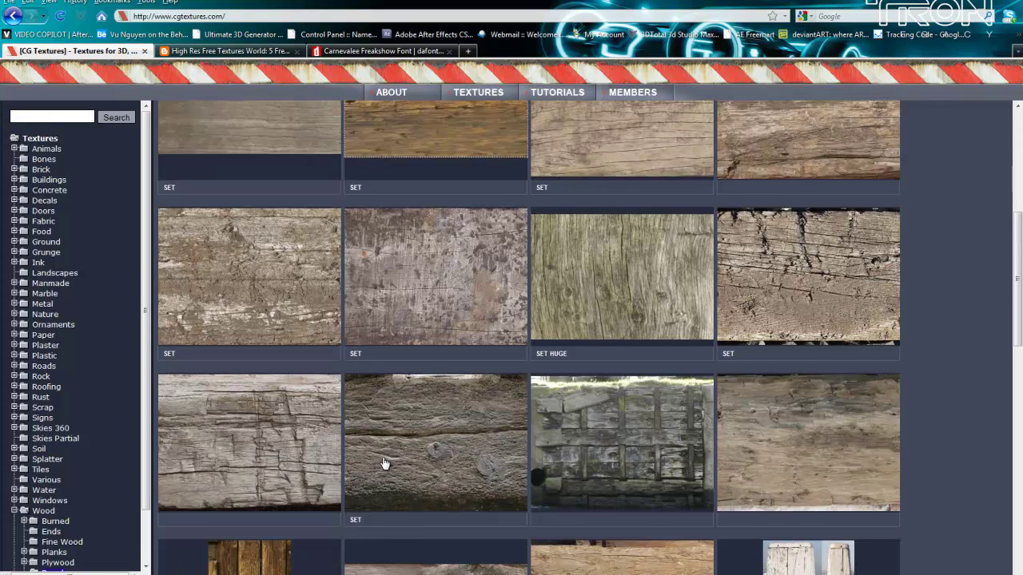
scroll(384, 463, down, 3)
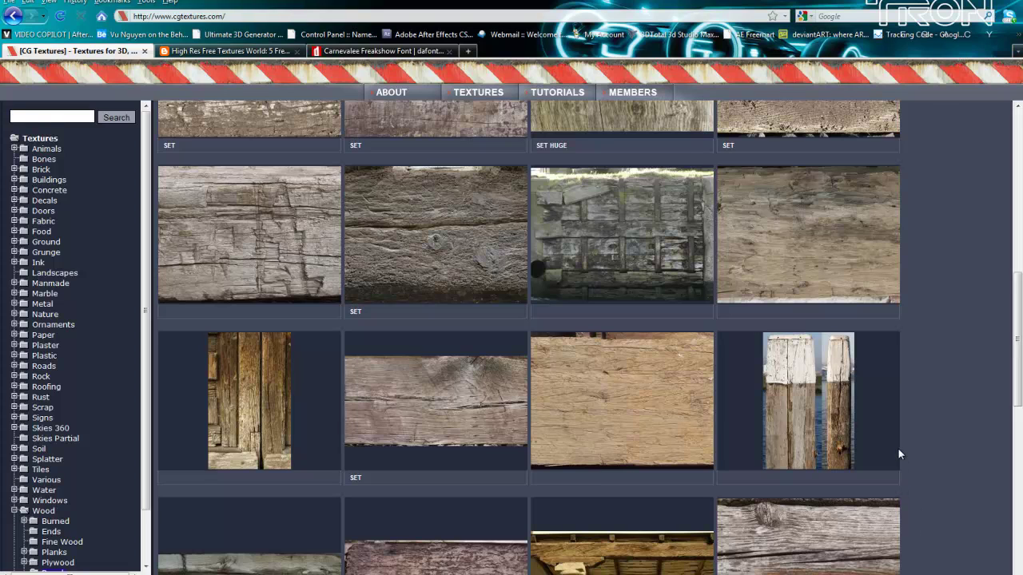
scroll(914, 355, down, 4)
scroll(913, 355, up, 4)
scroll(913, 355, up, 10)
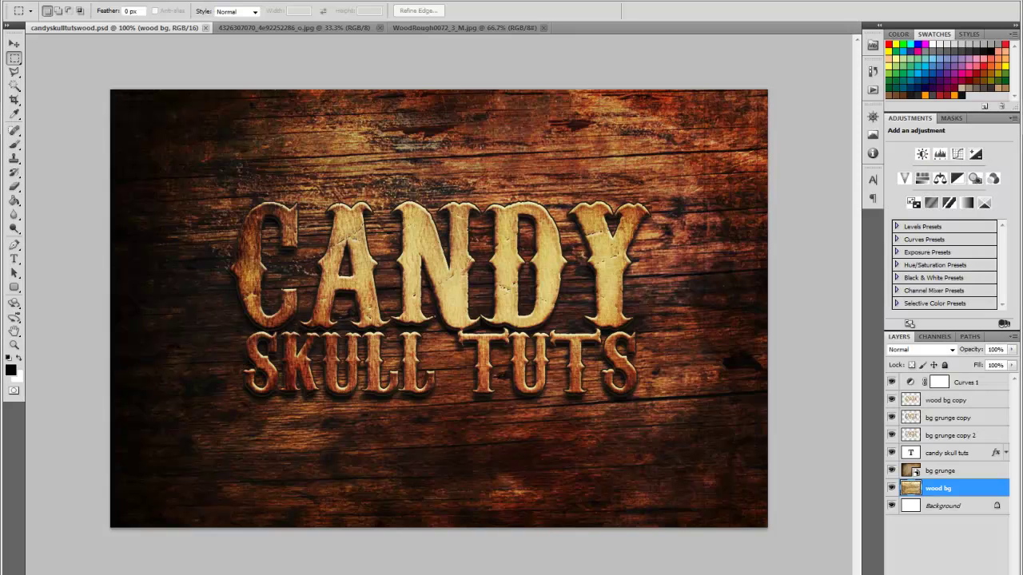
Start a new document with a width of 1080 pixels, a height of 720 pixels and a resolution of 300 pixels/inch.
key(alt+f)
key(n)
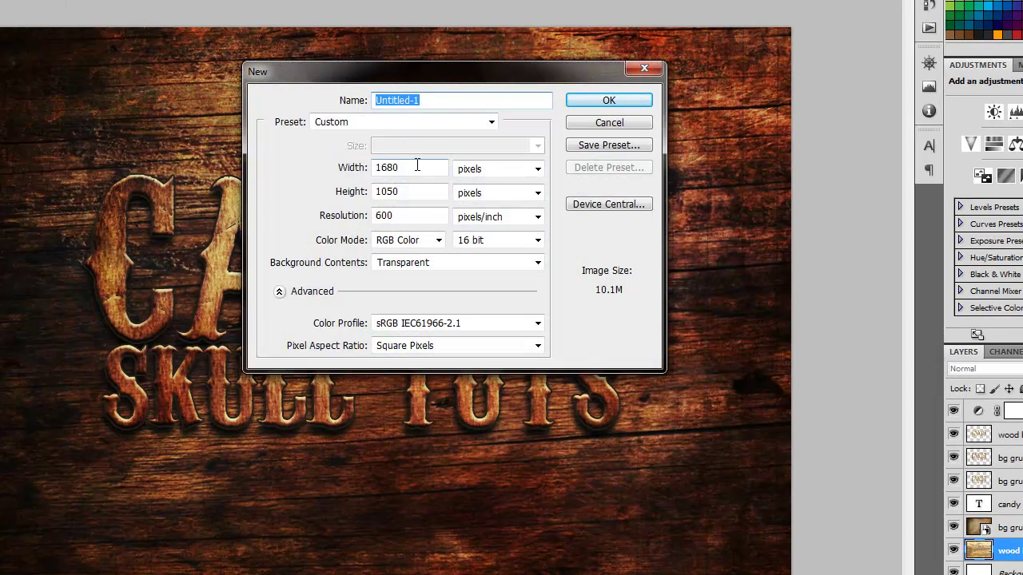
double_click(416, 165)
text(1080)
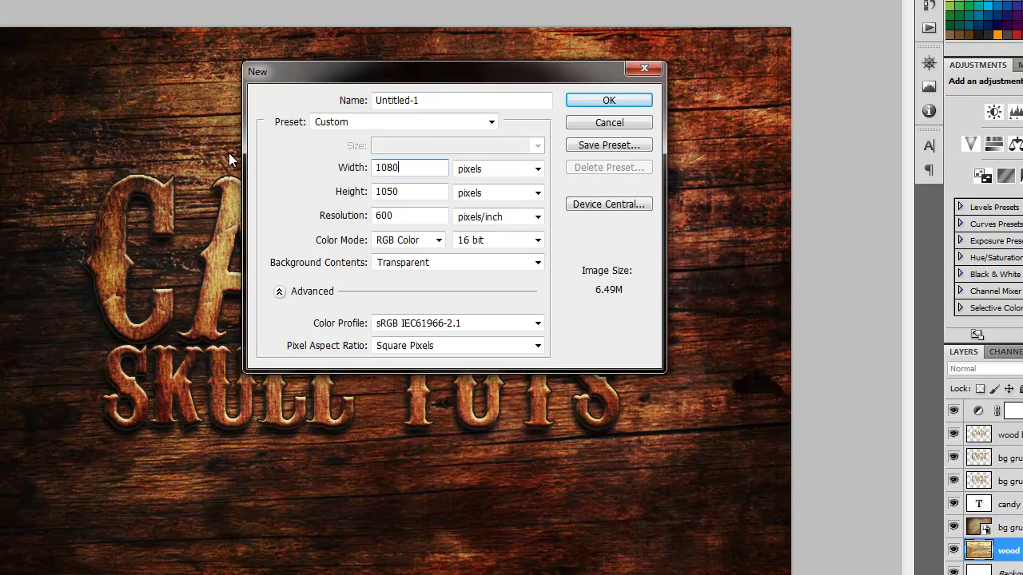
double_click(418, 191)
text(7)
key(Down)
key(BackSpace)
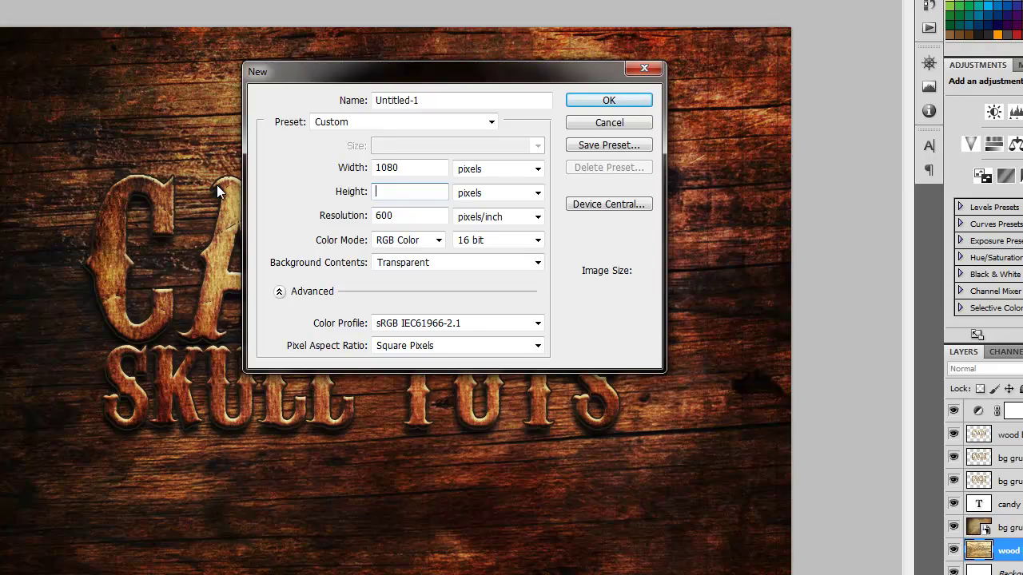
text(720)
key(Tab)
text(300)
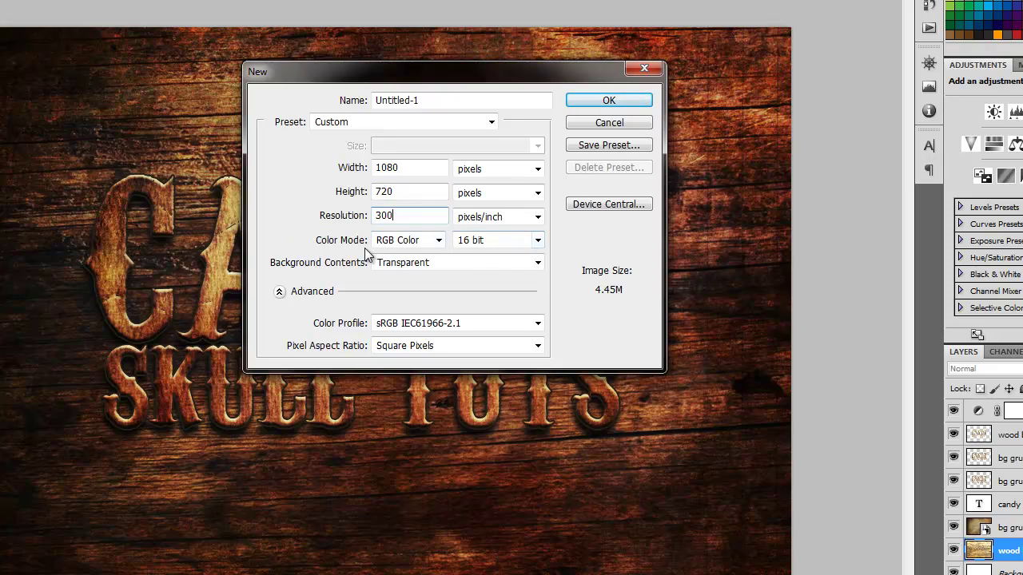
Keep the 16 bit depth and the sRGB IEC61966-2.1 color profile, and create the document.
click(540, 241)
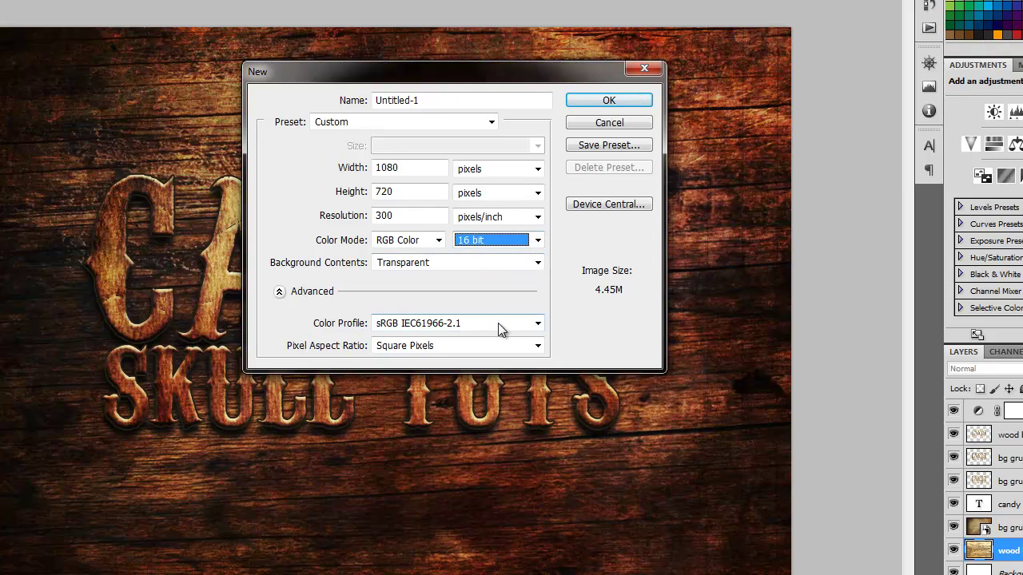
click(538, 323)
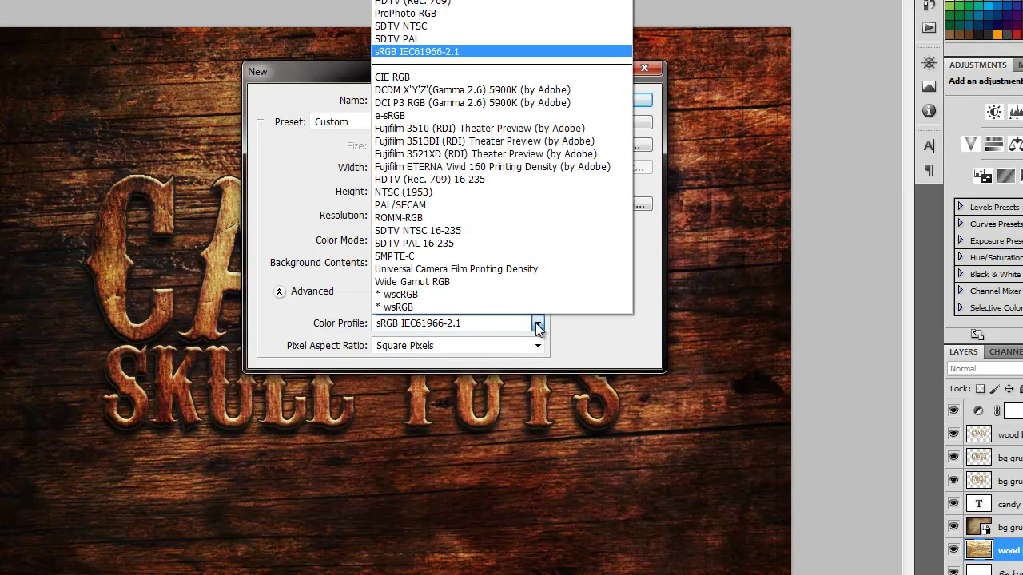
click(536, 324)
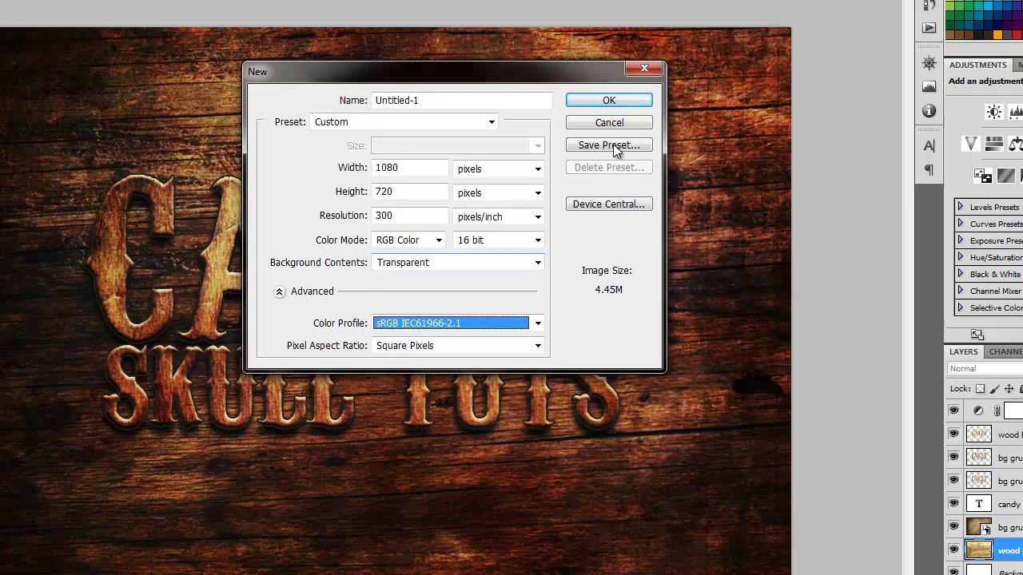
click(613, 103)
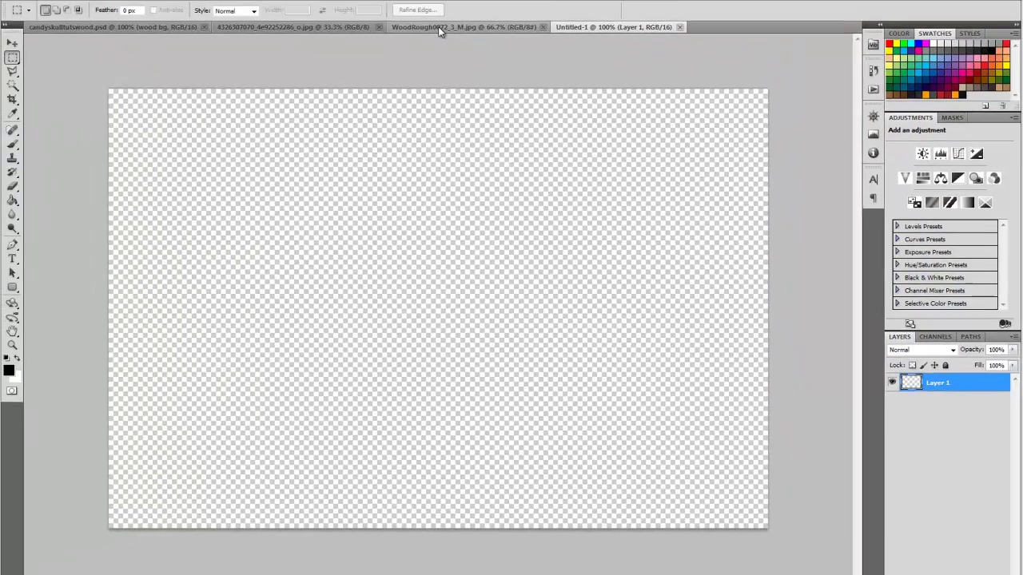
Copy the entire WoodRough0072_3_M.jpg image and paste it into the new untitled document.
click(452, 30)
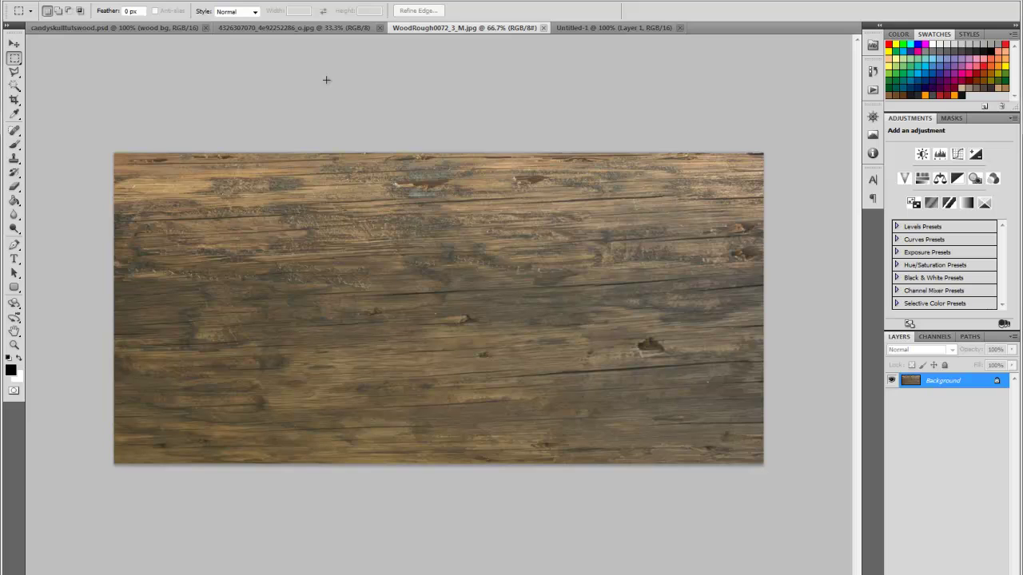
click(592, 27)
click(448, 27)
drag(762, 500, 858, 543)
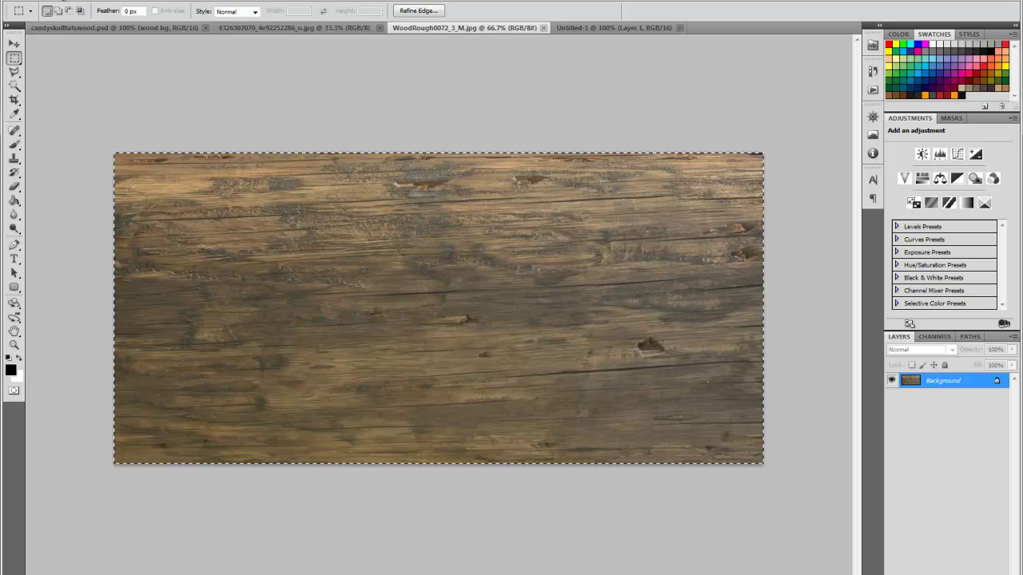
key(alt+e)
click(105, 76)
key(ctrl+Tab)
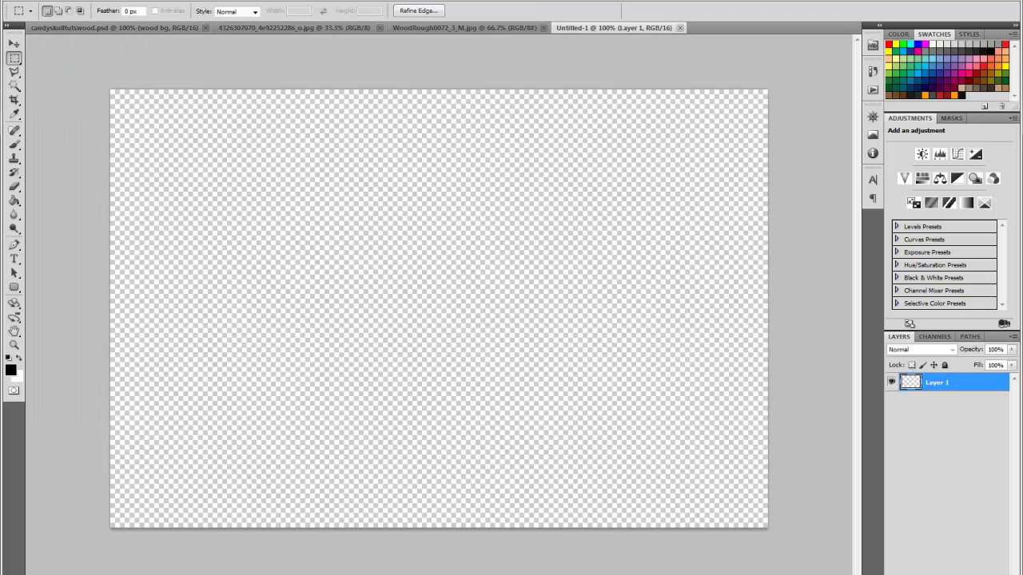
key(alt+e)
click(84, 95)
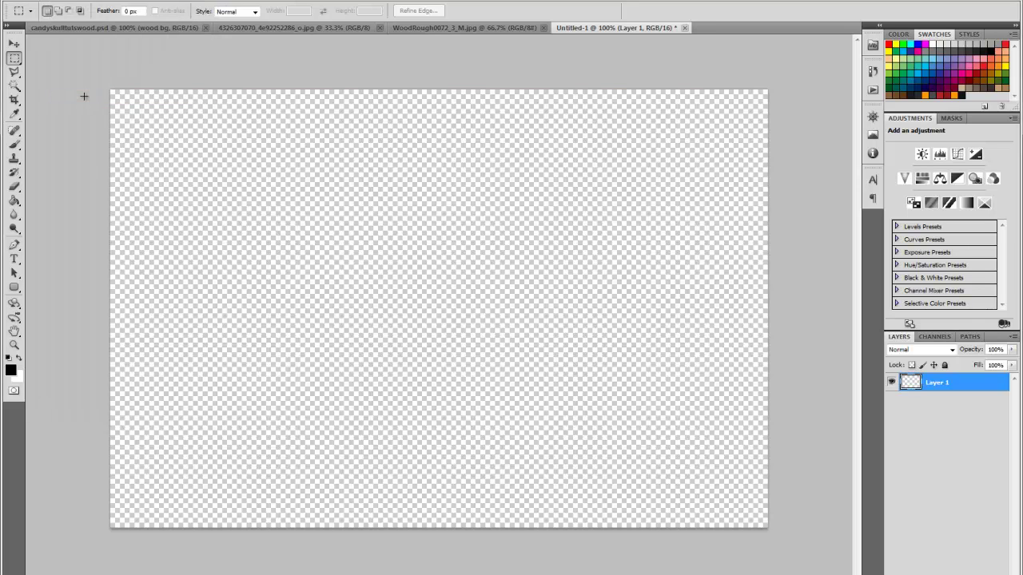
Show the transform controls, scale the wood layer proportionally to 95% and reposition it to cover the whole canvas.
click(14, 43)
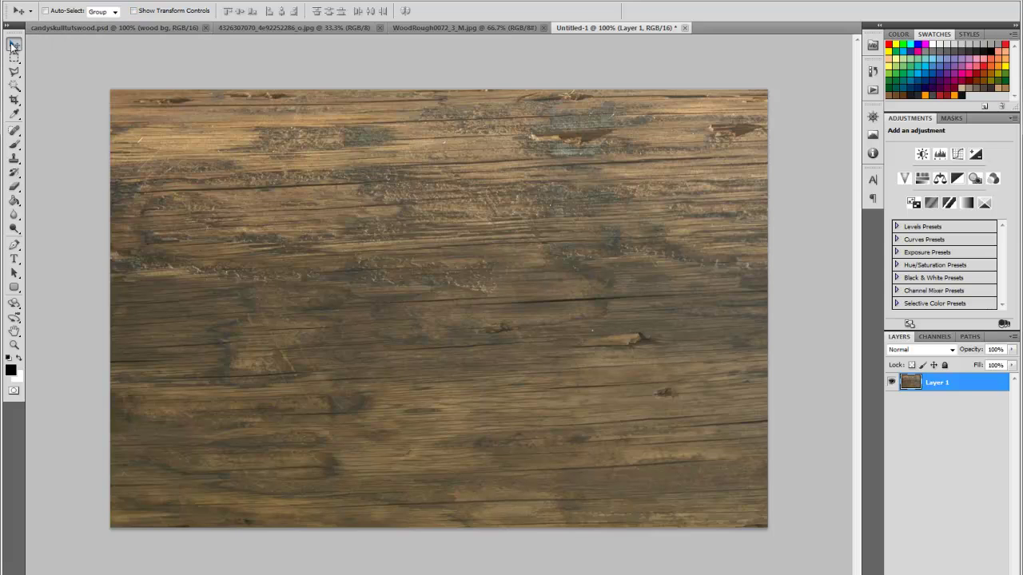
click(133, 11)
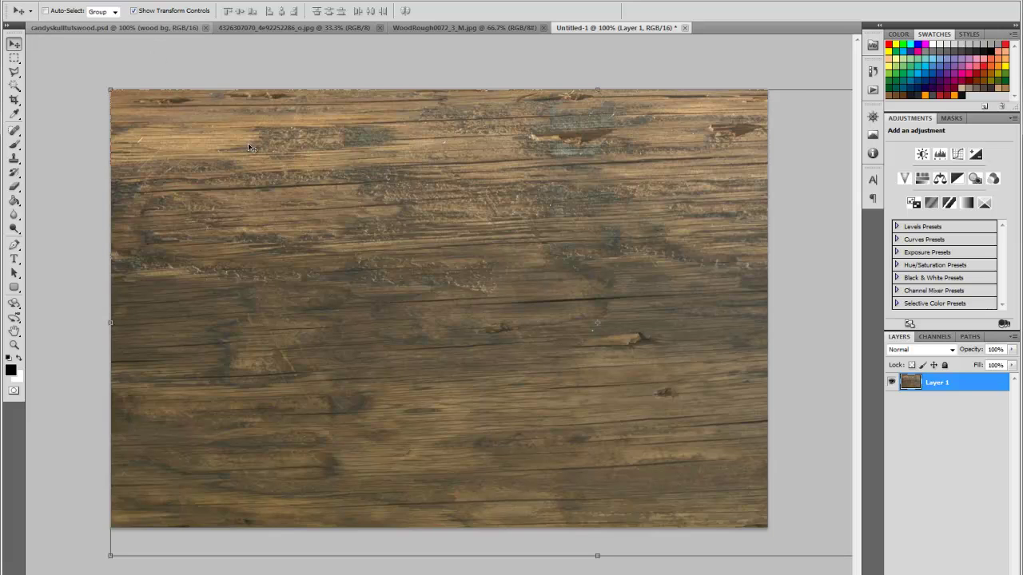
click(108, 85)
click(226, 11)
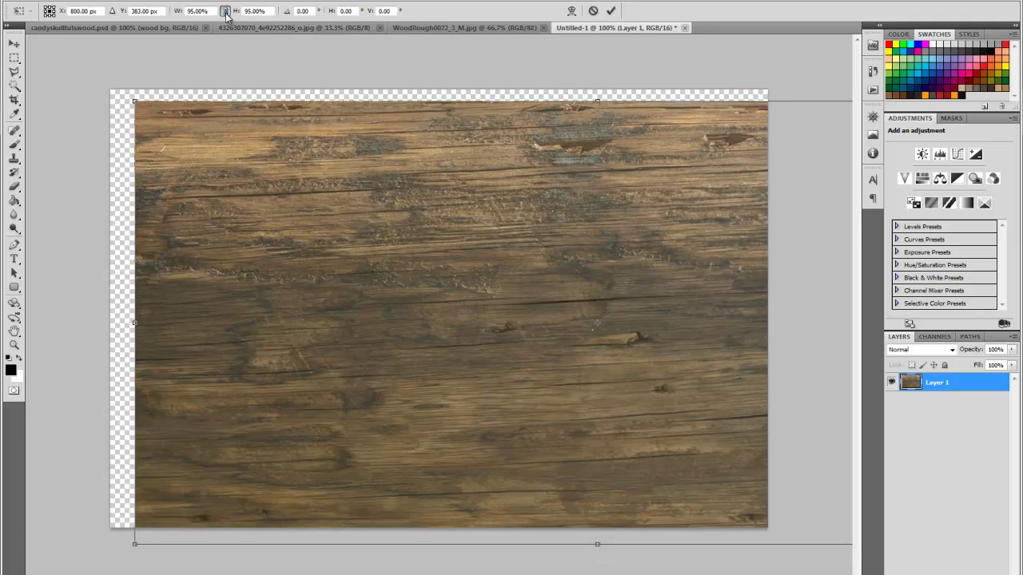
drag(239, 11, 236, 11)
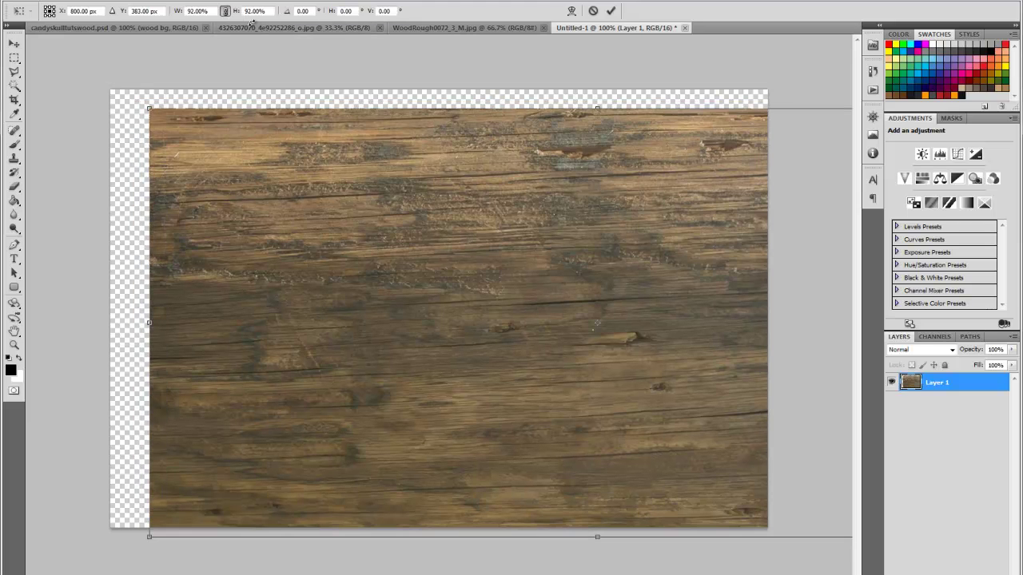
drag(363, 191, 273, 164)
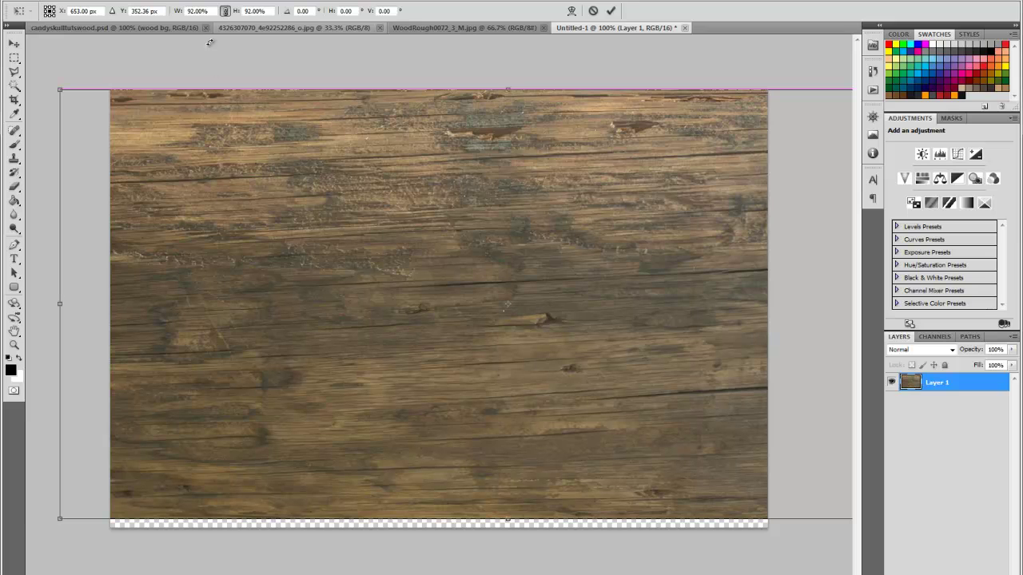
drag(235, 11, 237, 11)
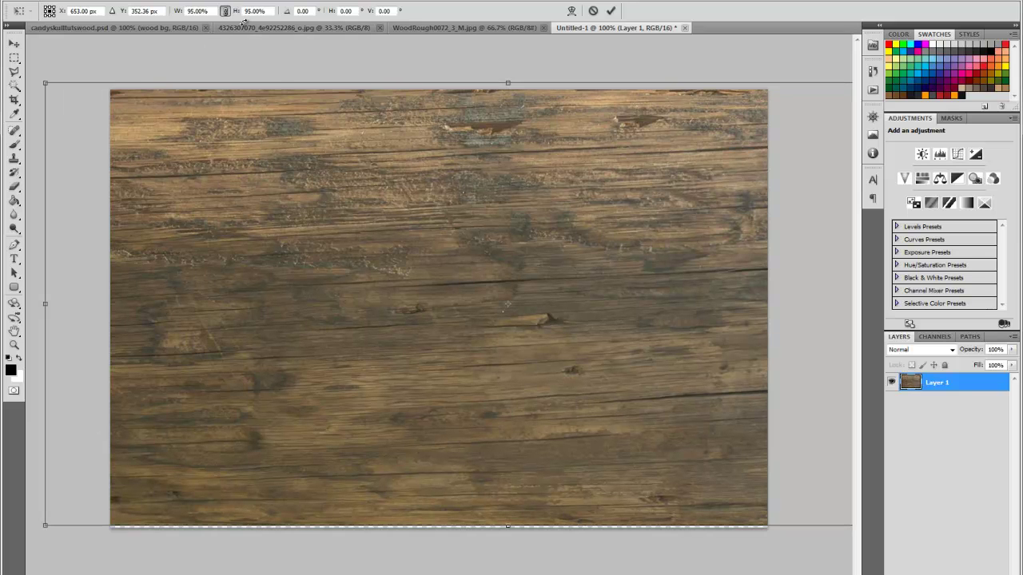
drag(308, 121, 304, 122)
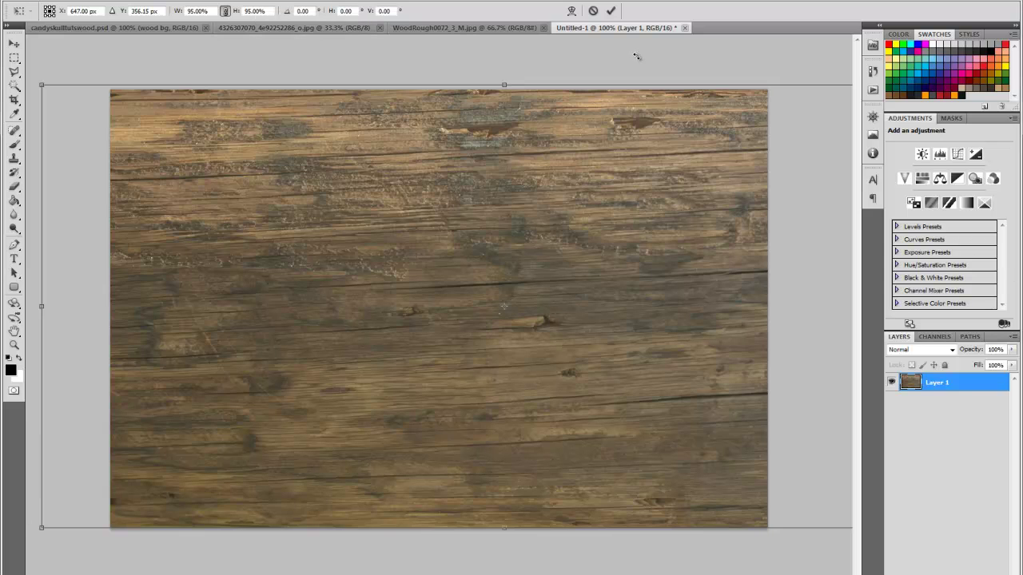
key(Return)
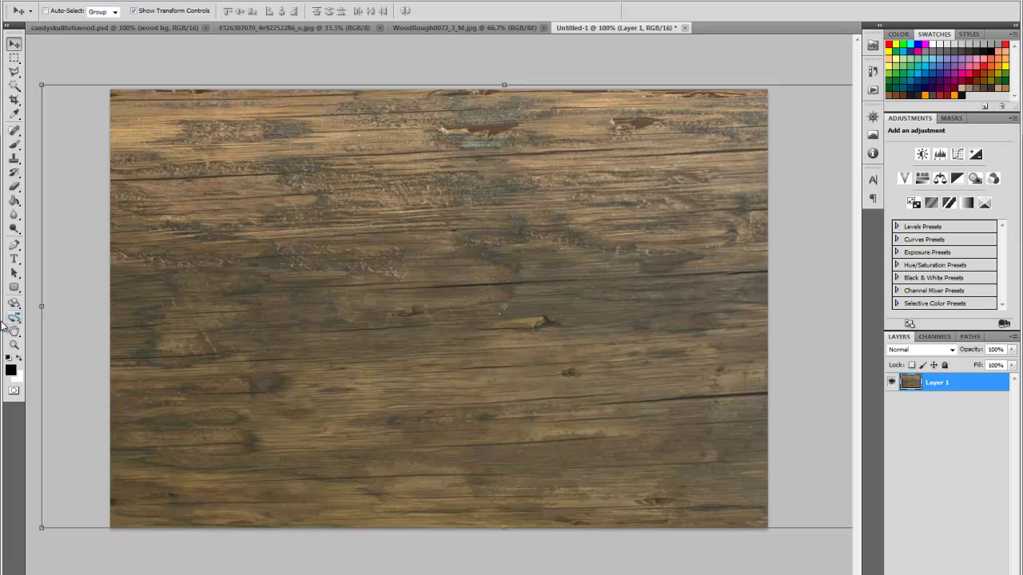
Add a white, two-line "CANDY / SKULL TUTS" text layer over the wood in Carnivalee Freakshow Regular at 113.01 pt.
click(14, 259)
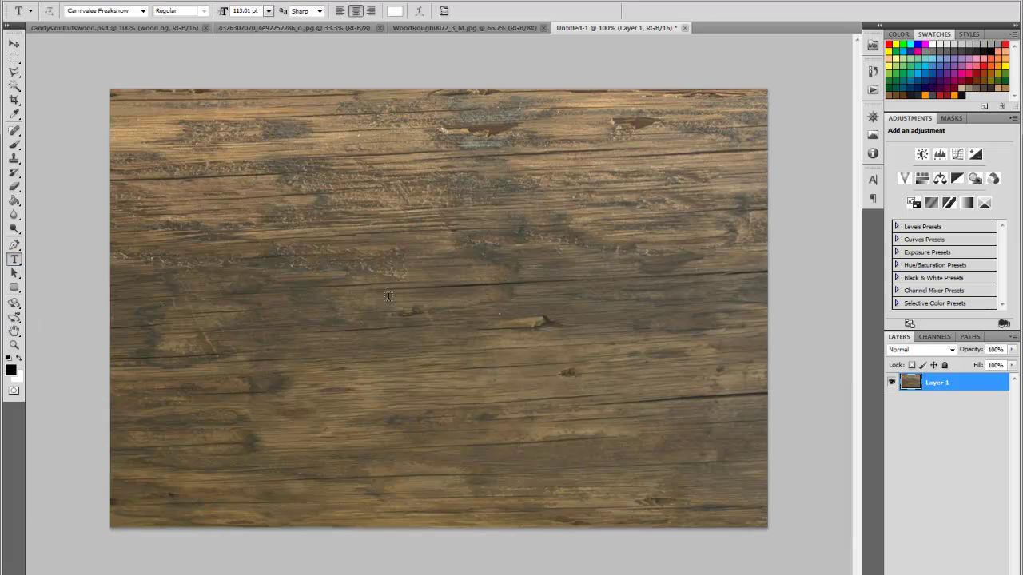
click(352, 268)
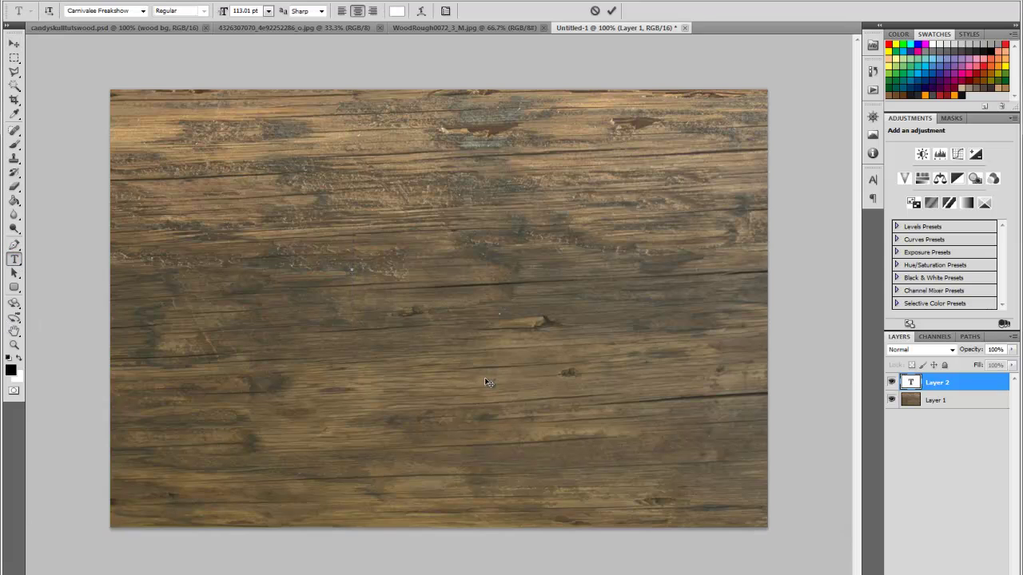
text(CANDY)
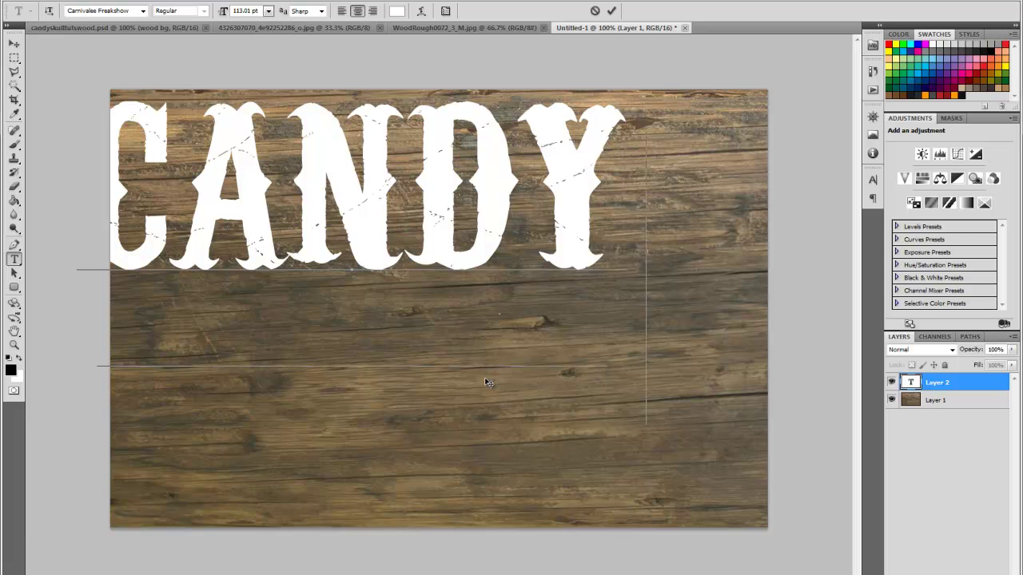
key(ctrl+v)
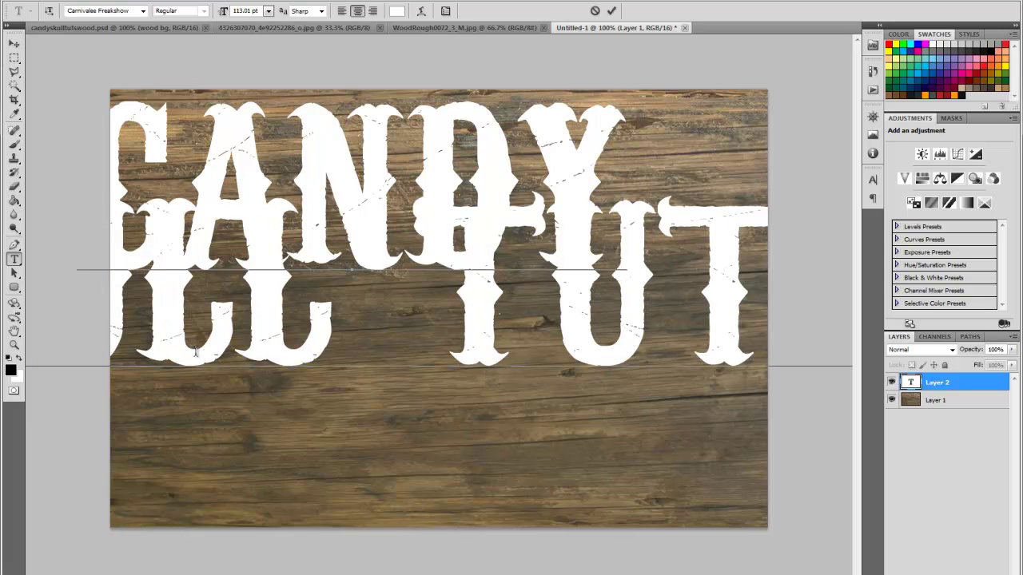
Set the size of all the text to 72 pt.
key(ctrl+a)
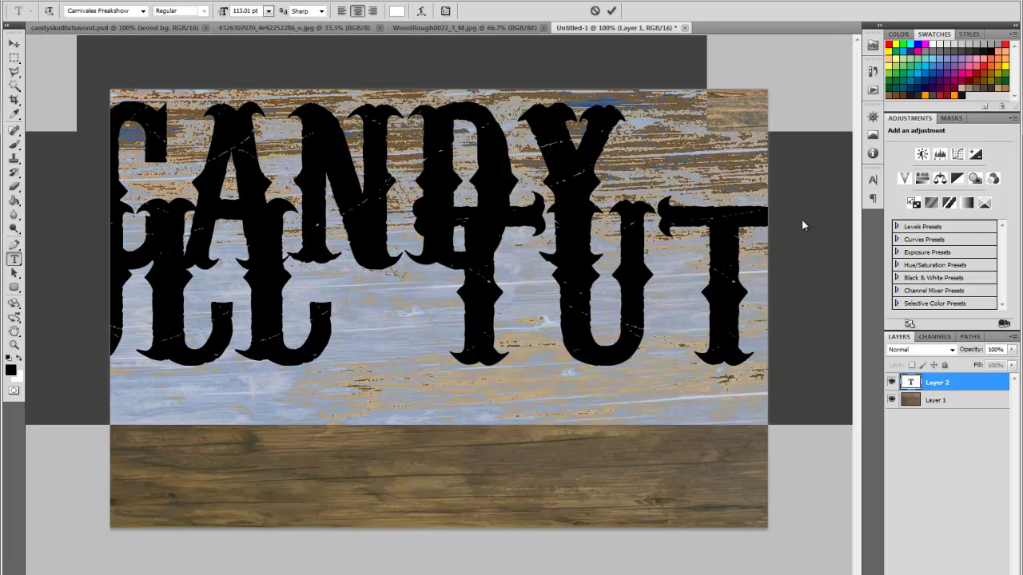
click(873, 179)
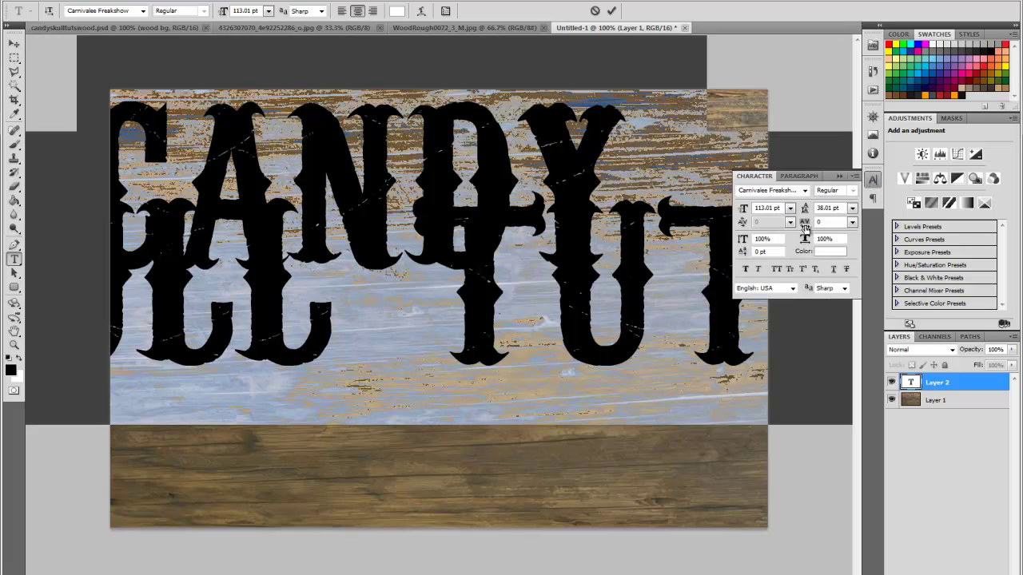
click(789, 208)
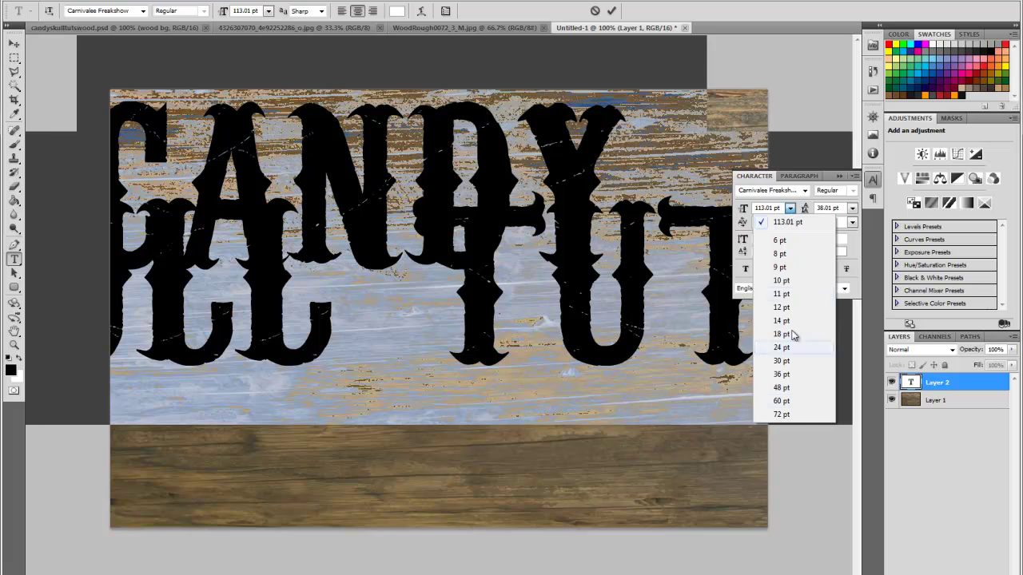
click(803, 415)
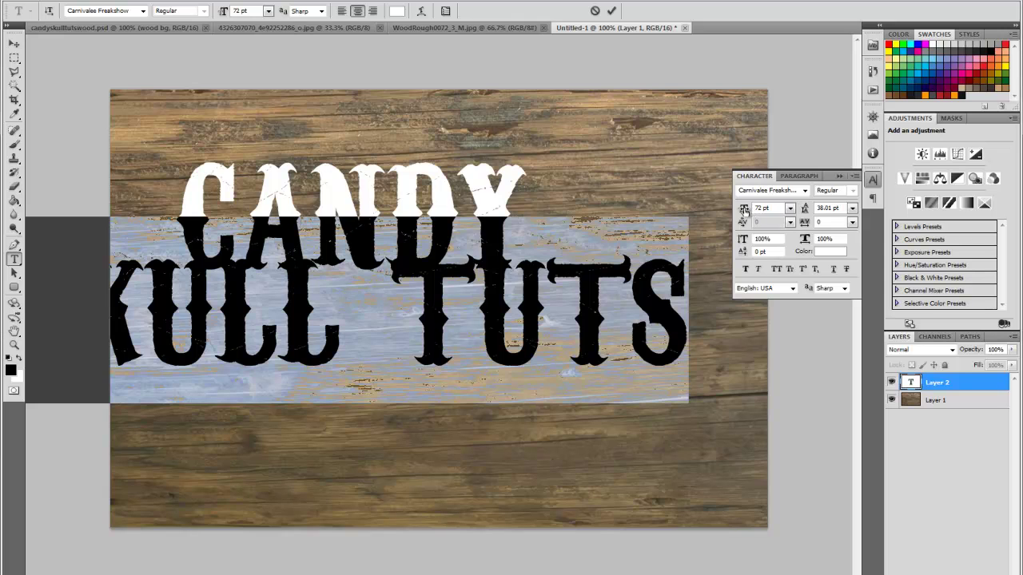
Reduce the "SKULL TUTS" line to 47 pt and enlarge "CANDY" to match that line's width.
drag(743, 209, 724, 213)
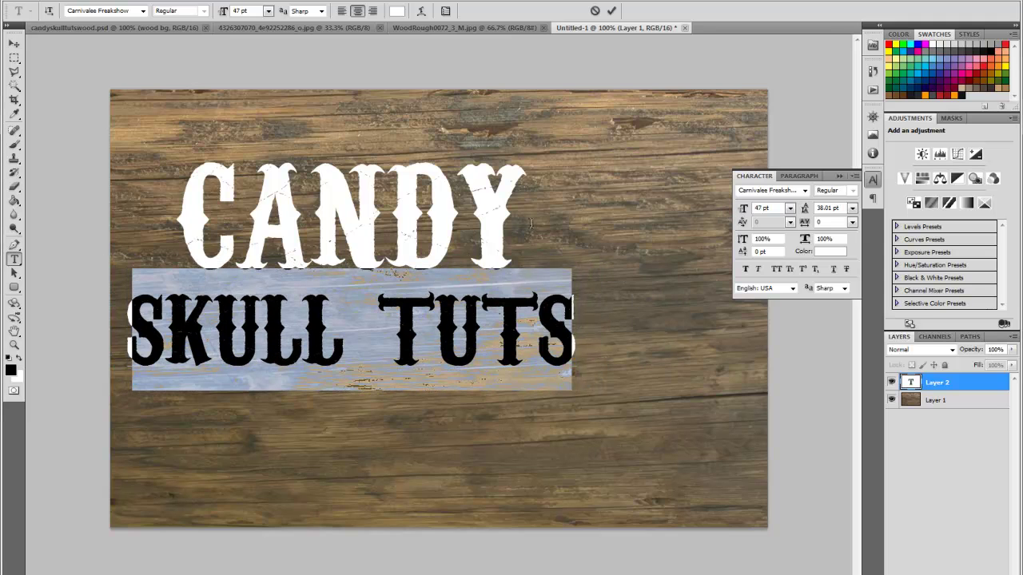
double_click(260, 198)
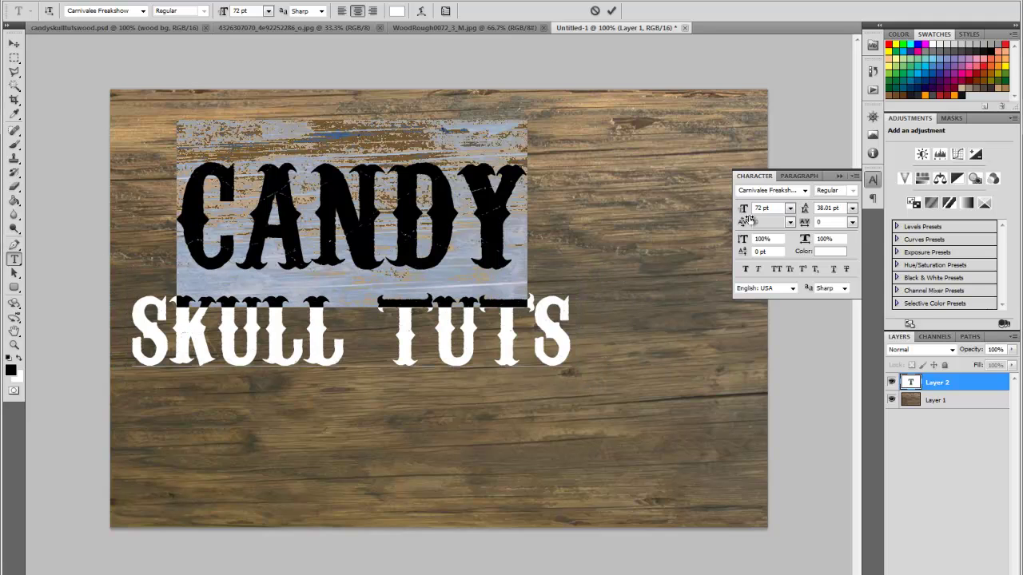
drag(743, 214, 757, 212)
Tighten the leading of the "SKULL TUTS" line so it sits closely under "CANDY", and center the finished text block on the canvas.
drag(572, 329, 129, 332)
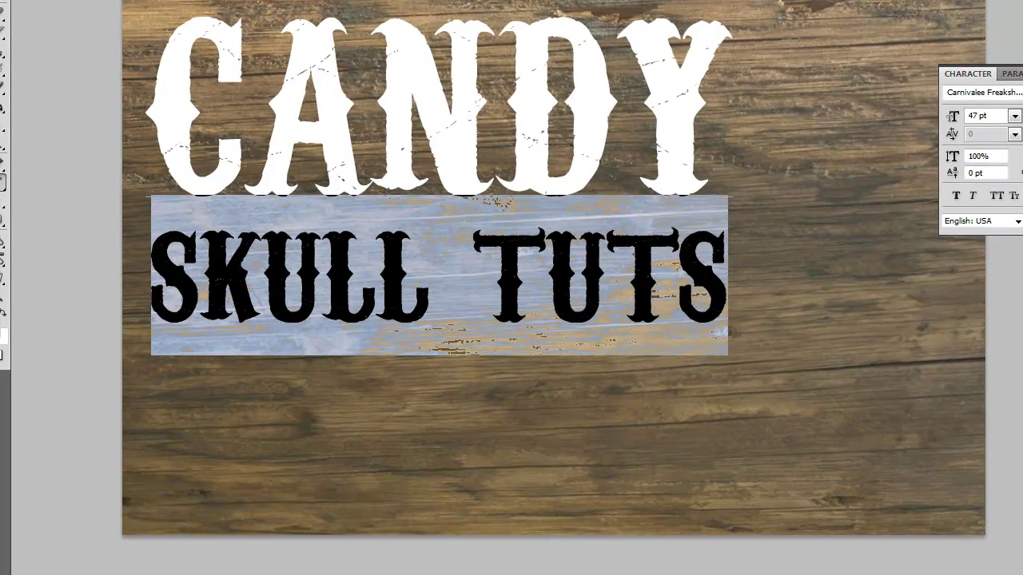
key(alt+Up)
key(alt+Up)
key(alt+Up)
key(alt+Up)
key(alt+Up)
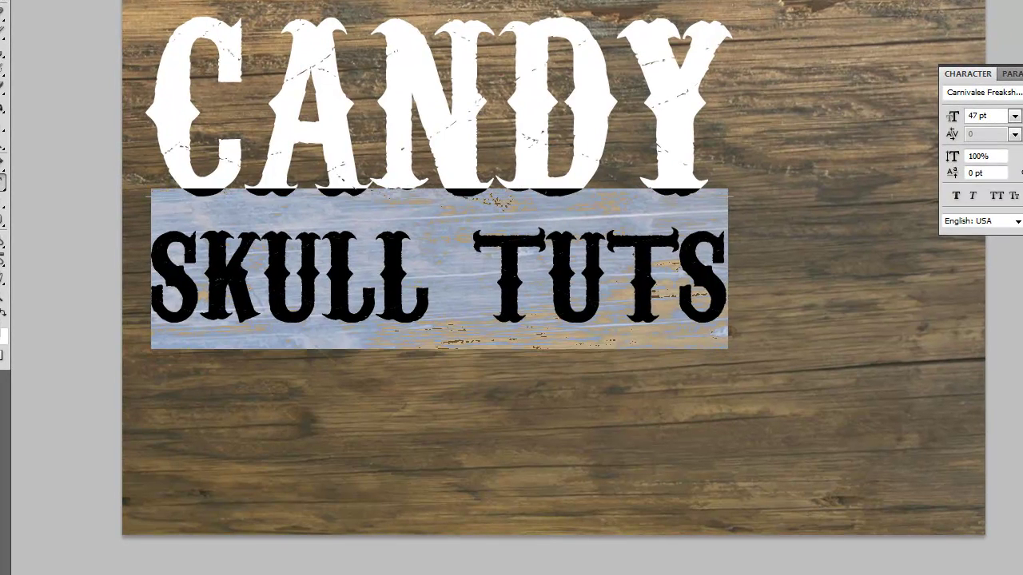
key(alt+Up)
key(alt+Up)
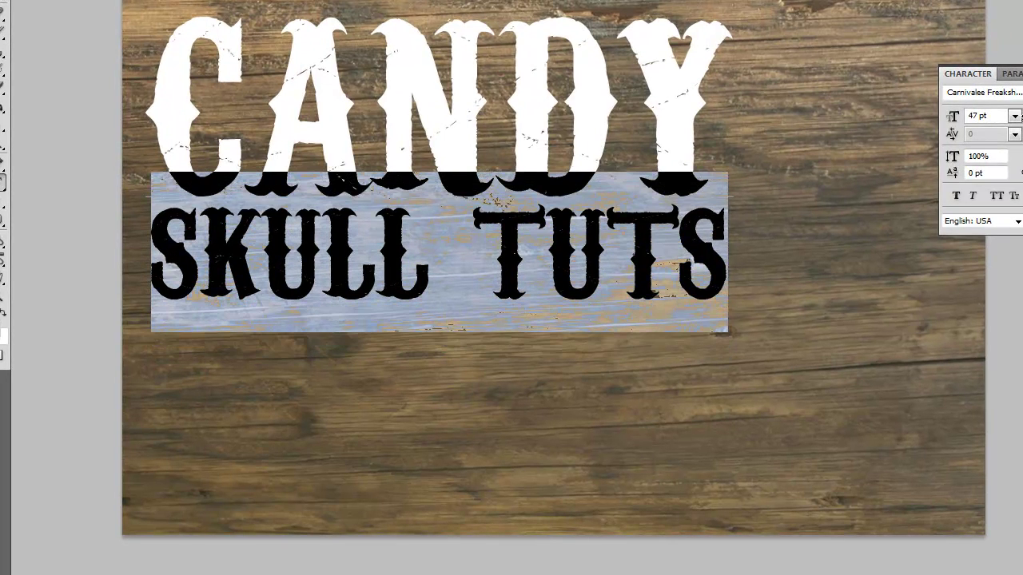
key(alt+Up)
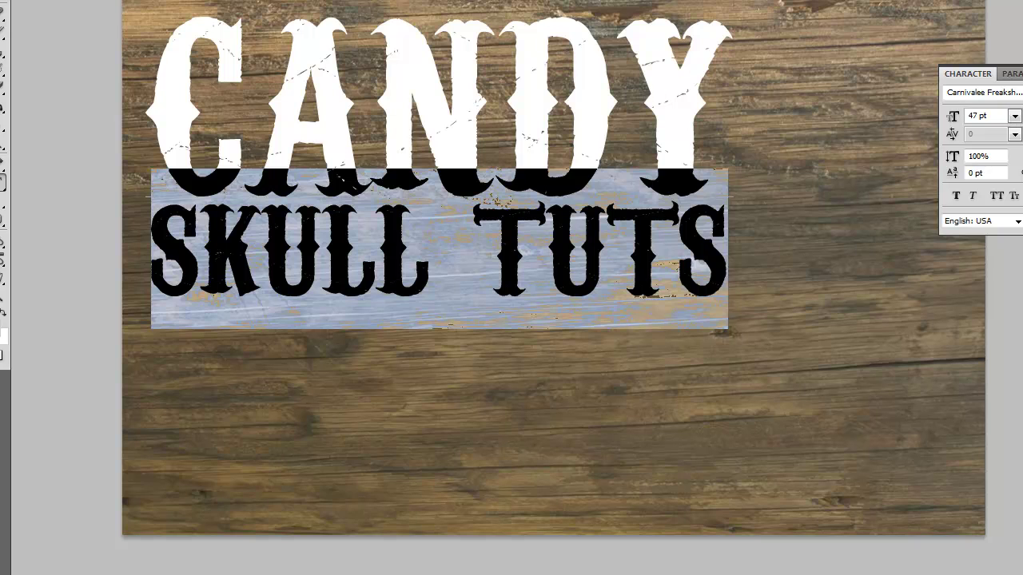
key(ctrl+Return)
drag(443, 123, 557, 186)
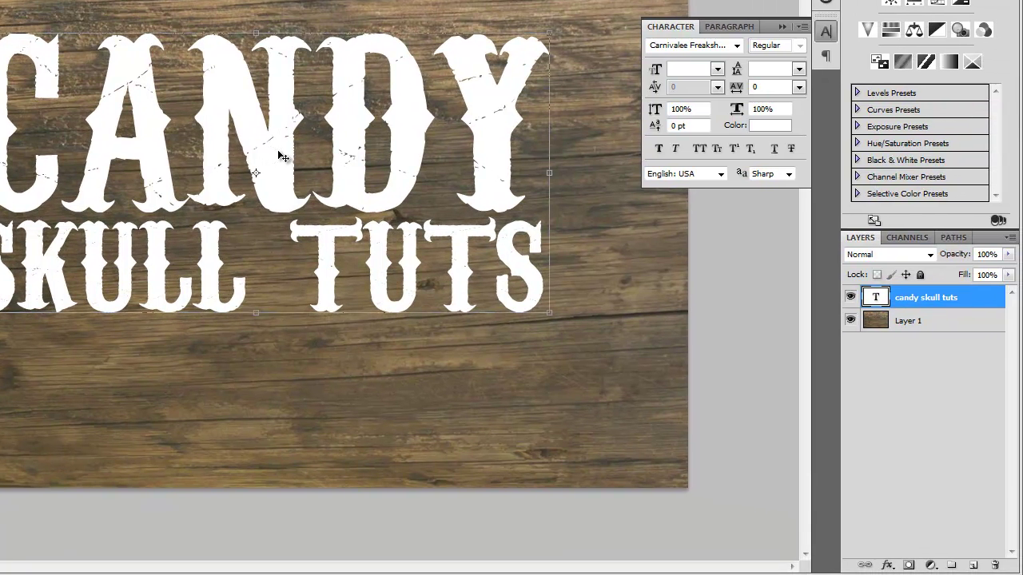
Add a Bevel and Emboss effect to the candy skull tuts layer as a Smooth Inner Bevel with a slightly increased size.
double_click(982, 300)
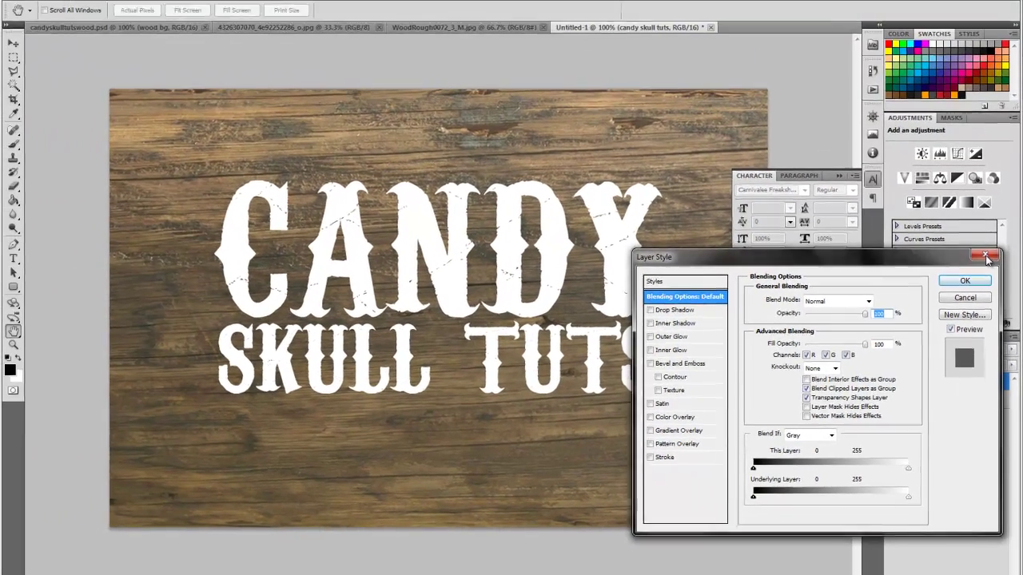
click(987, 257)
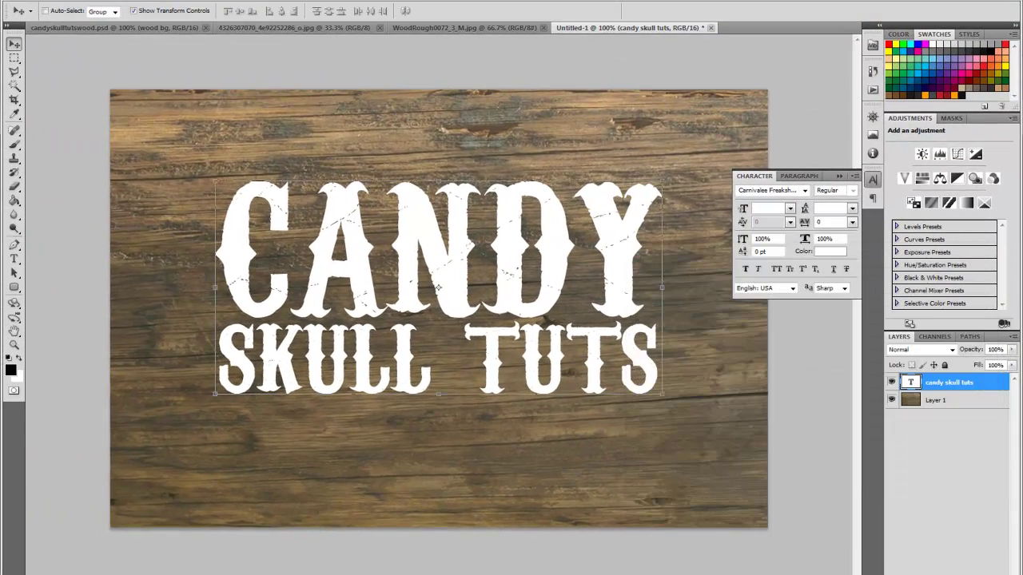
click(119, 1)
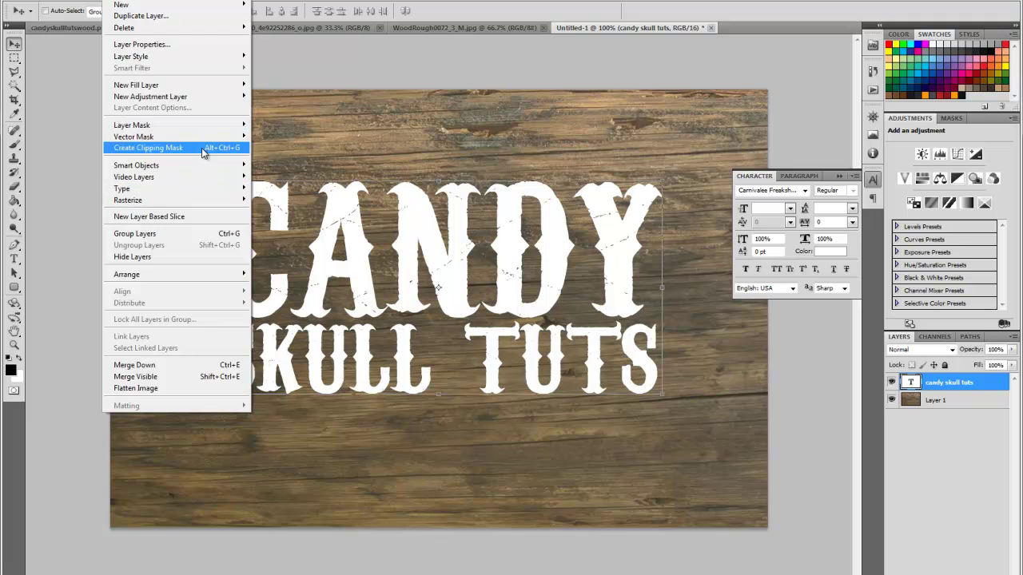
mouse_move(205, 57)
click(295, 59)
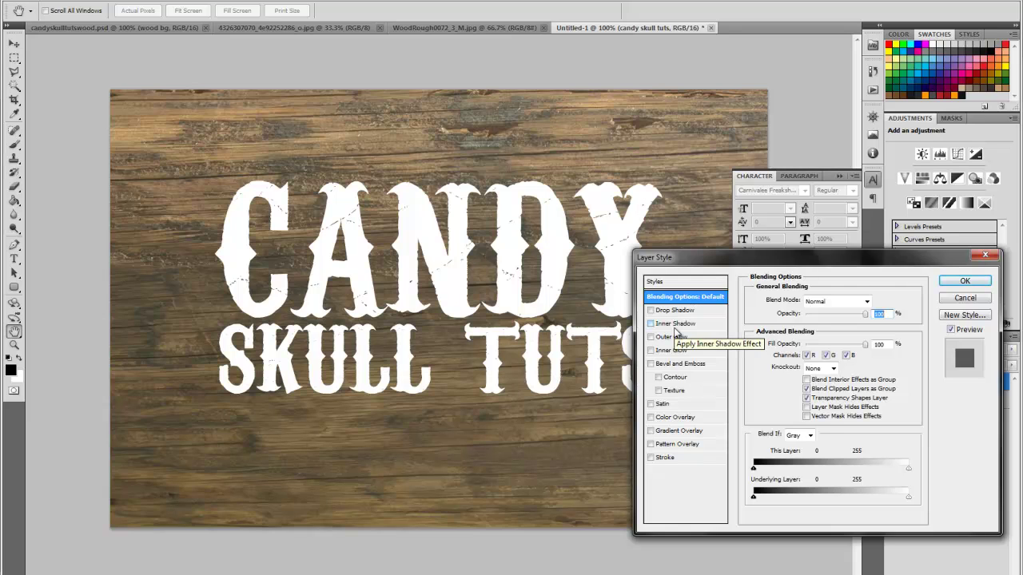
click(694, 365)
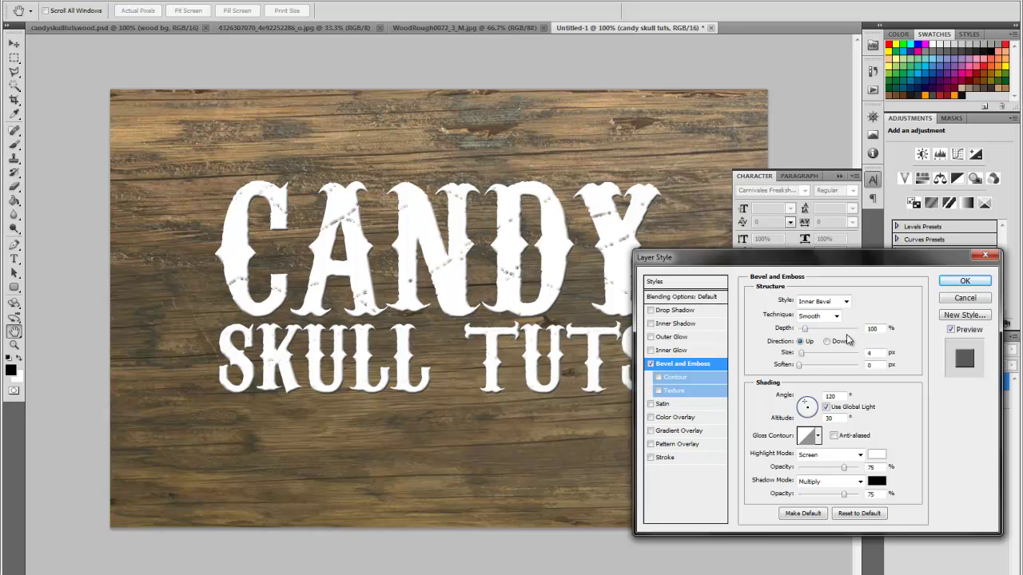
drag(802, 353, 804, 356)
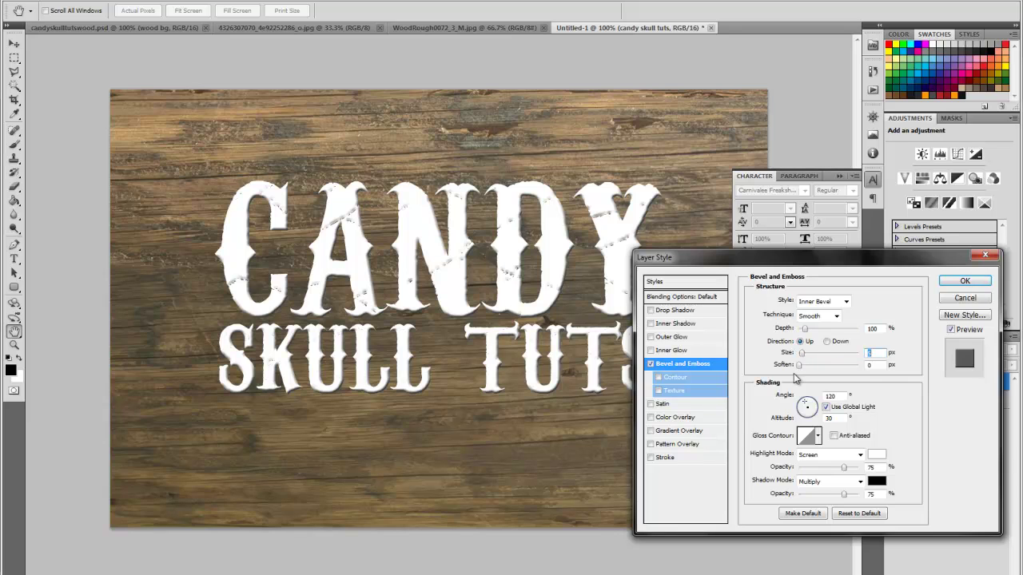
Add a texture to the bevel, try several patterns, choose Green with Fibers and reduce the texture's scale.
click(673, 391)
click(817, 315)
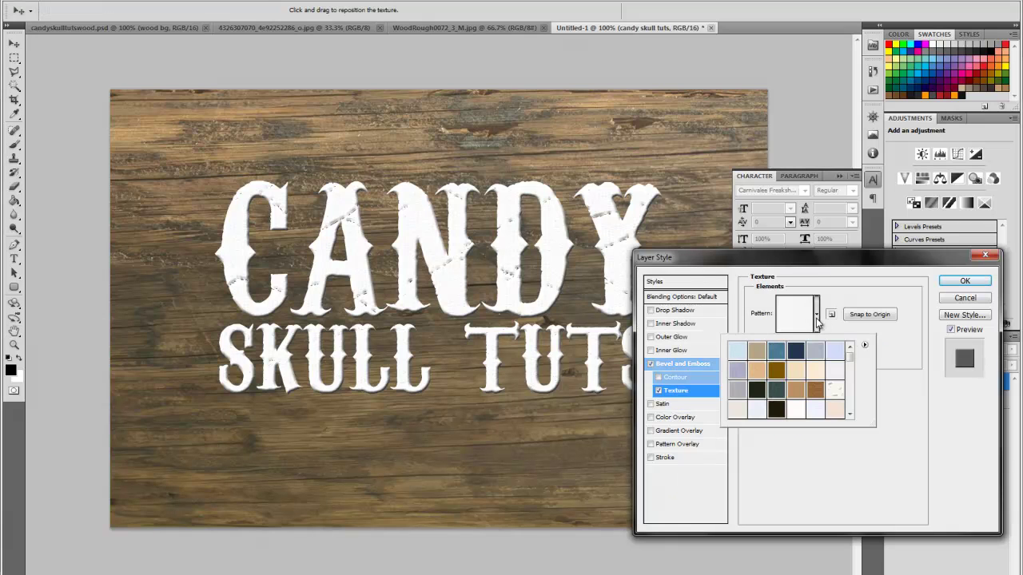
click(776, 372)
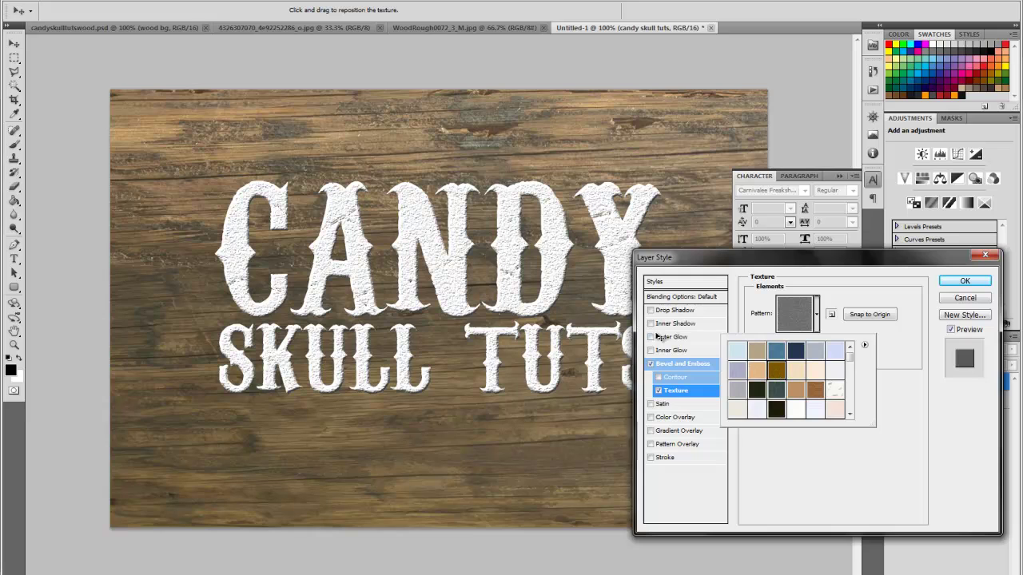
click(762, 374)
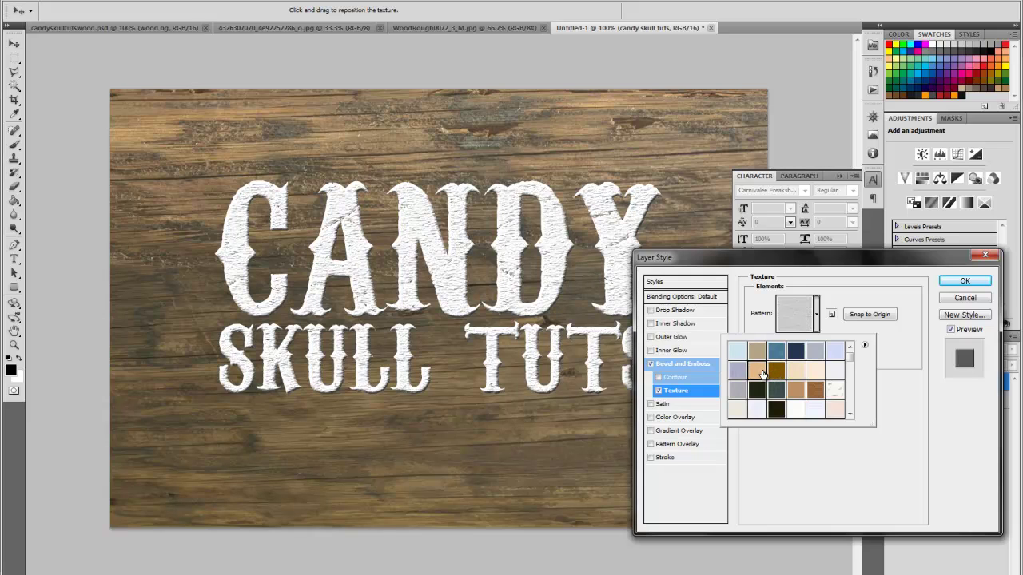
click(812, 390)
click(796, 391)
click(777, 391)
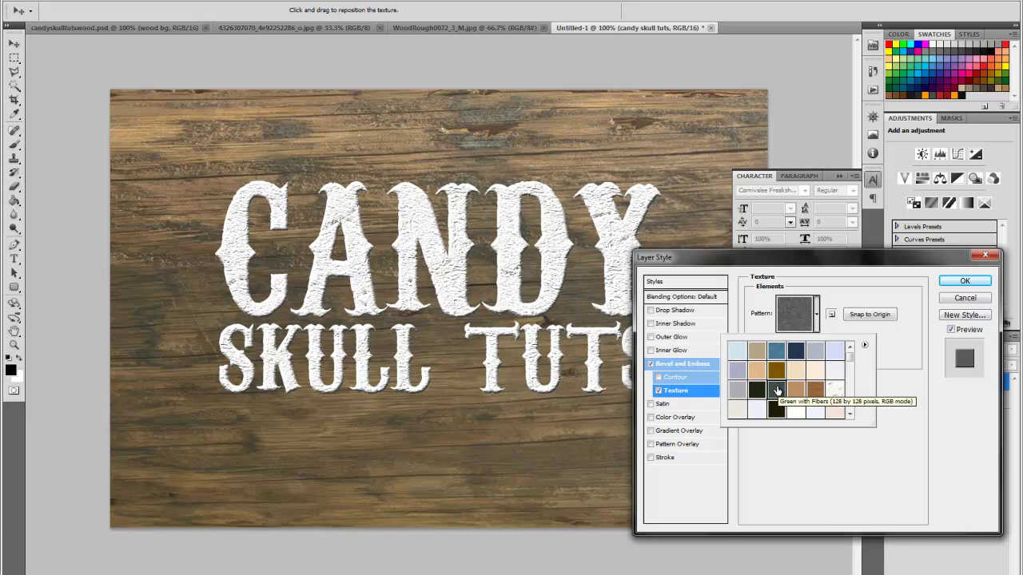
click(888, 373)
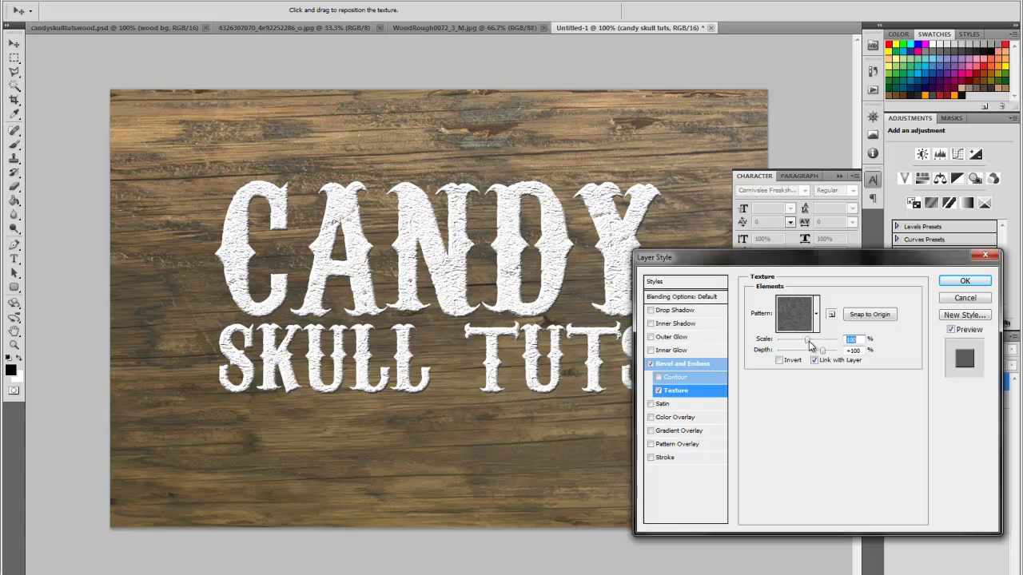
drag(809, 345, 788, 345)
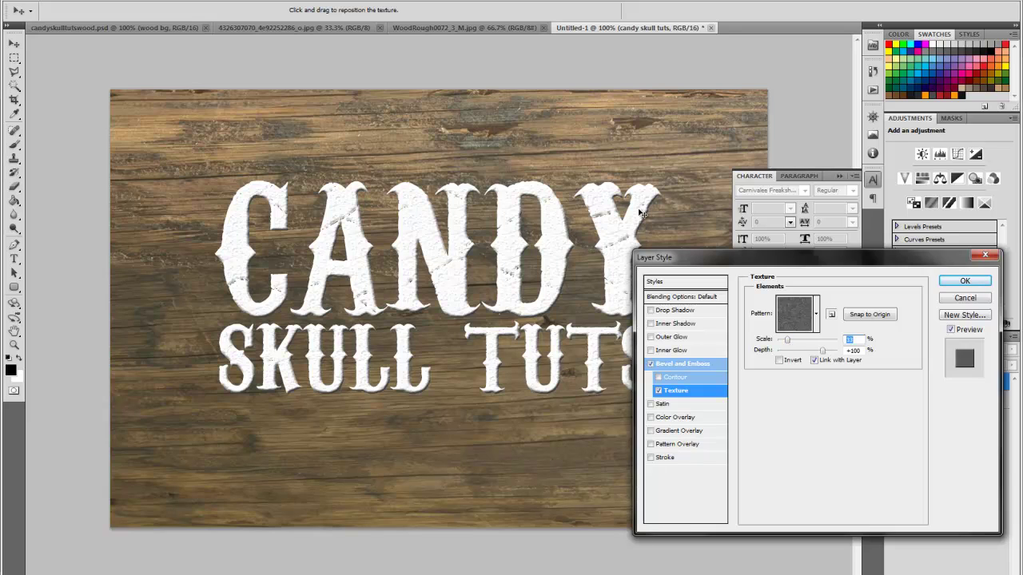
Add a Gradient Overlay to the text and set the gradient's black start stop to color 343434.
click(679, 430)
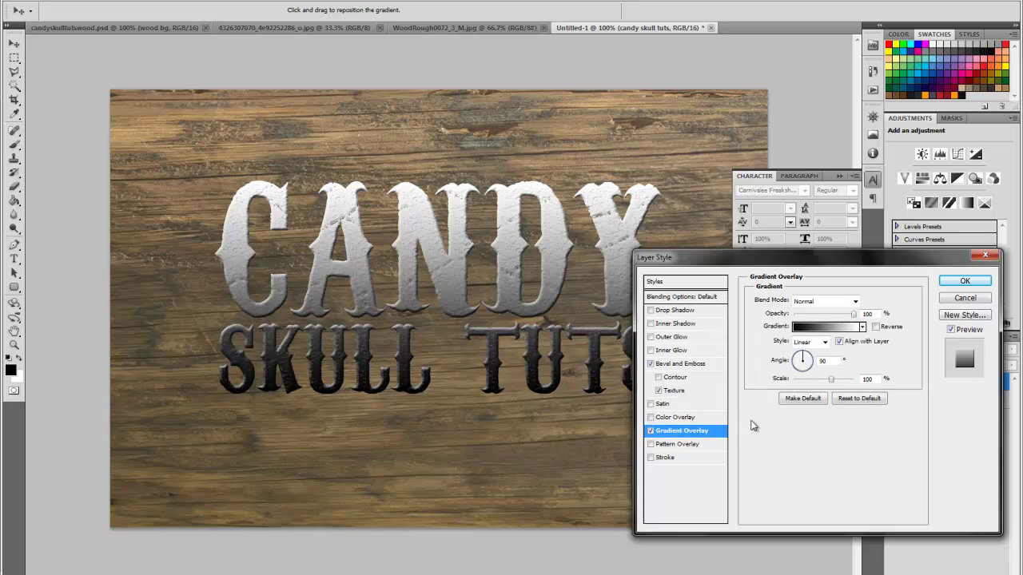
click(852, 330)
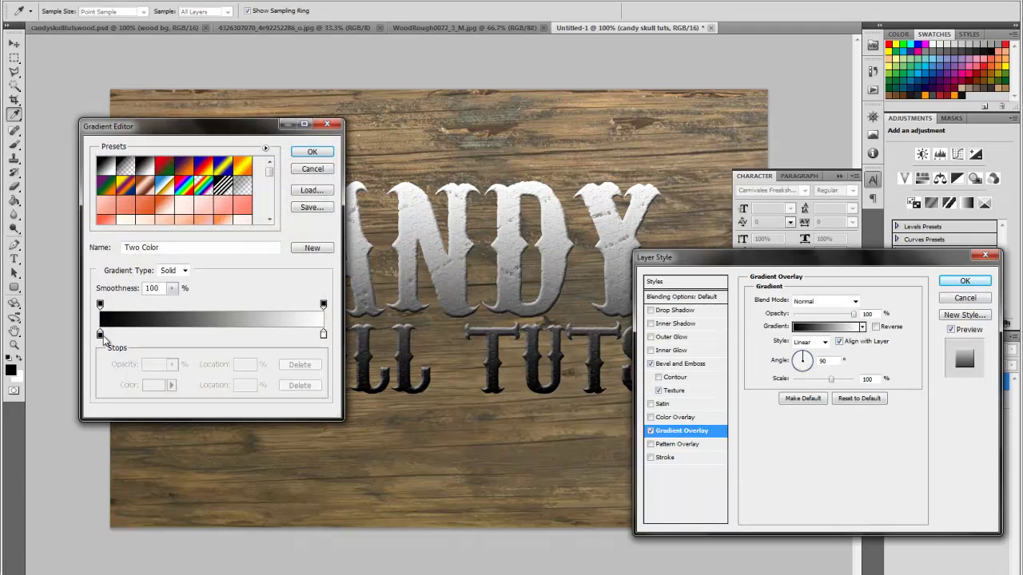
click(102, 335)
click(148, 387)
drag(674, 489, 667, 476)
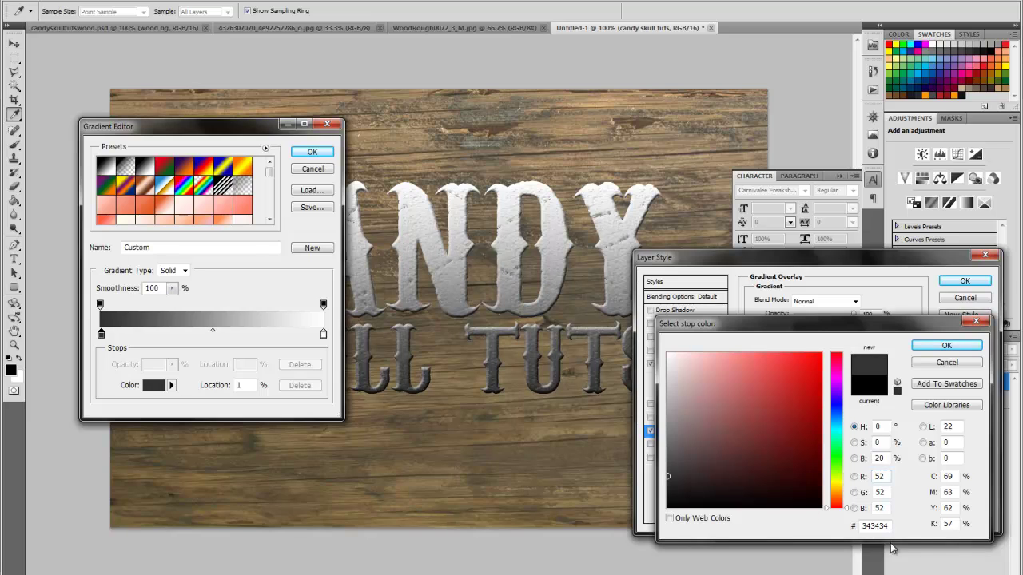
drag(889, 527, 787, 537)
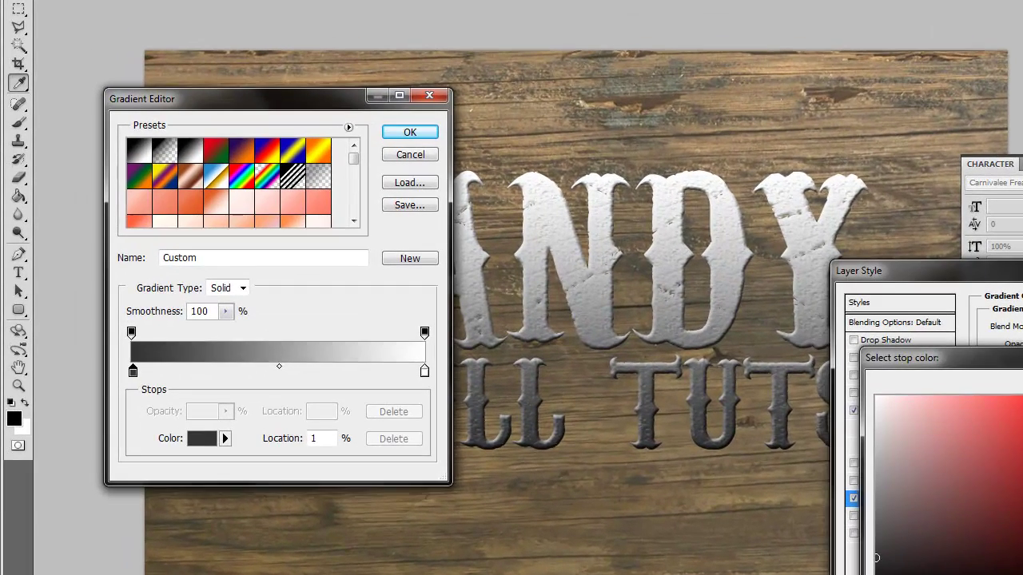
key(Return)
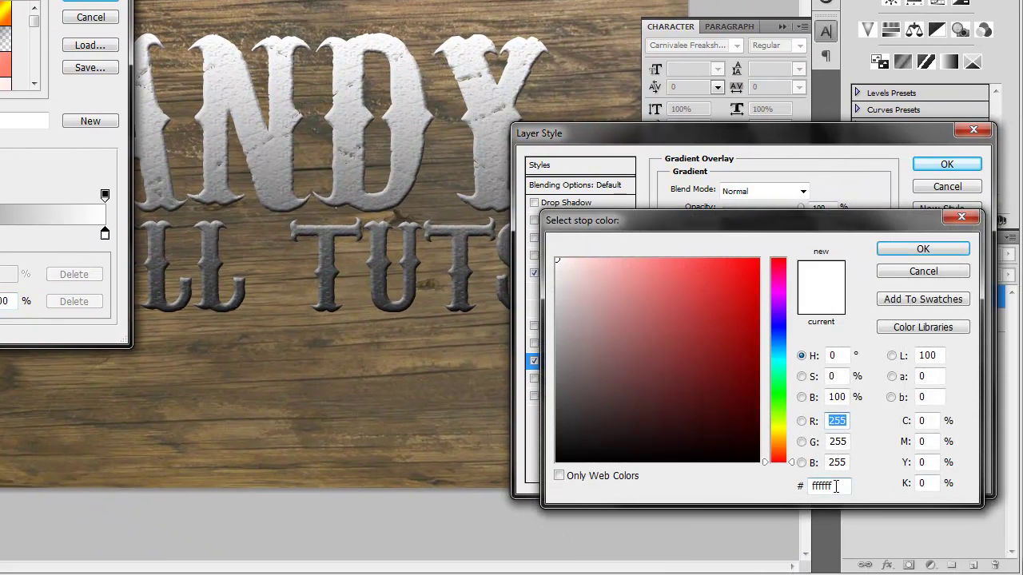
Set the gradient's white end stop to color 343434.
click(835, 487)
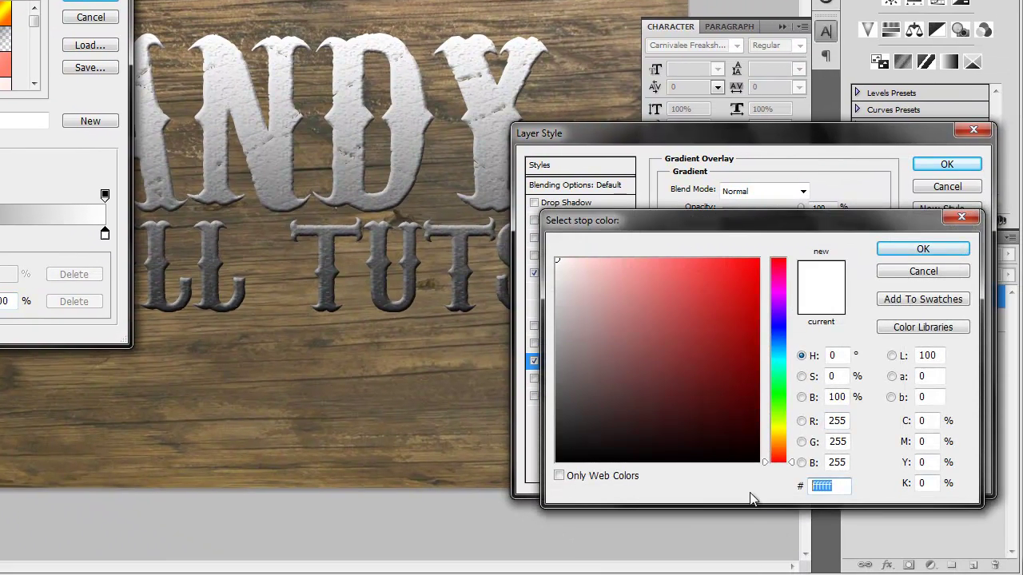
text(343434)
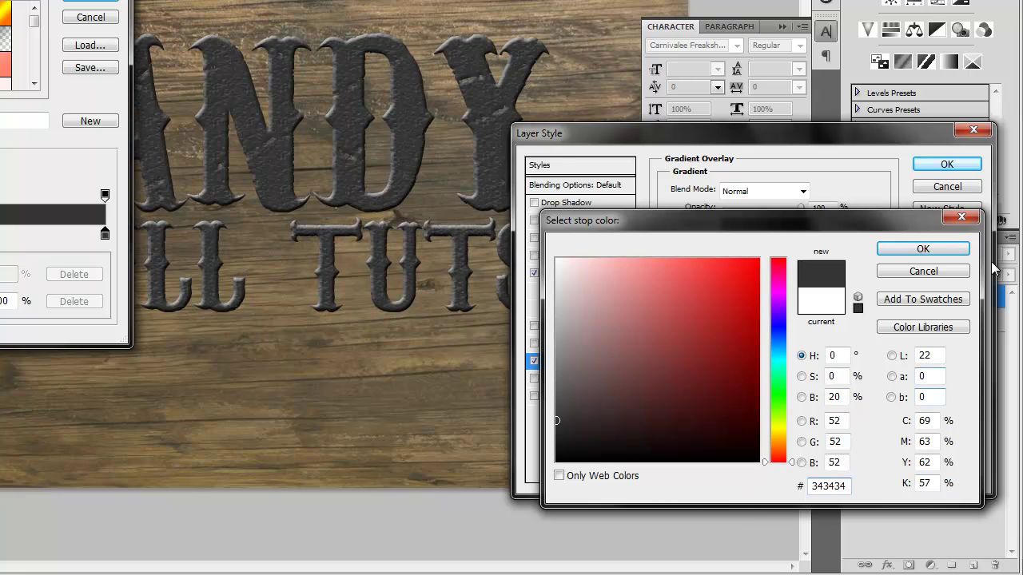
click(952, 250)
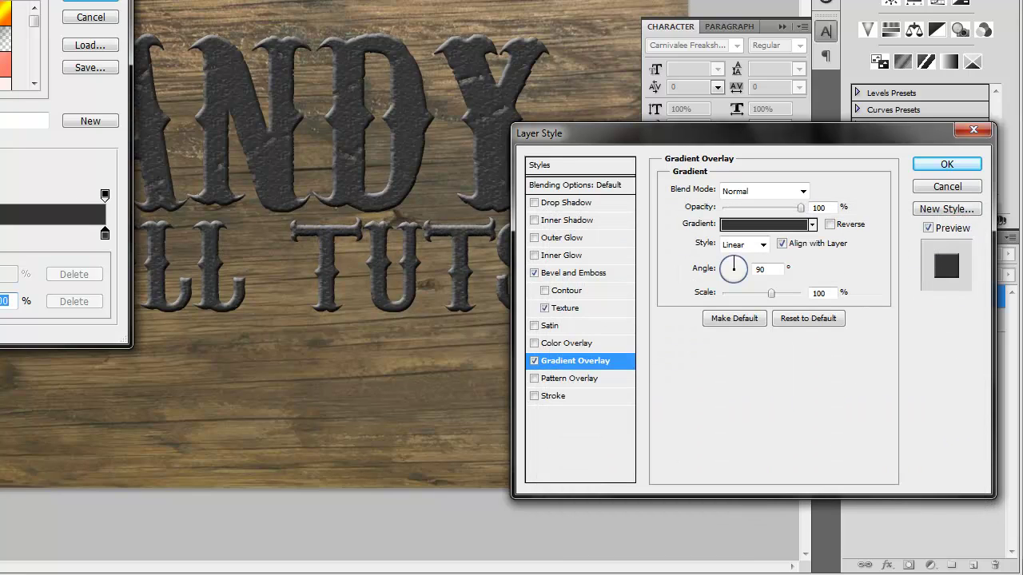
Give the gradient a middle stop of color 9e9e9e and reduce the Gradient Overlay opacity to 54%.
click(4, 302)
click(558, 341)
drag(558, 341, 555, 335)
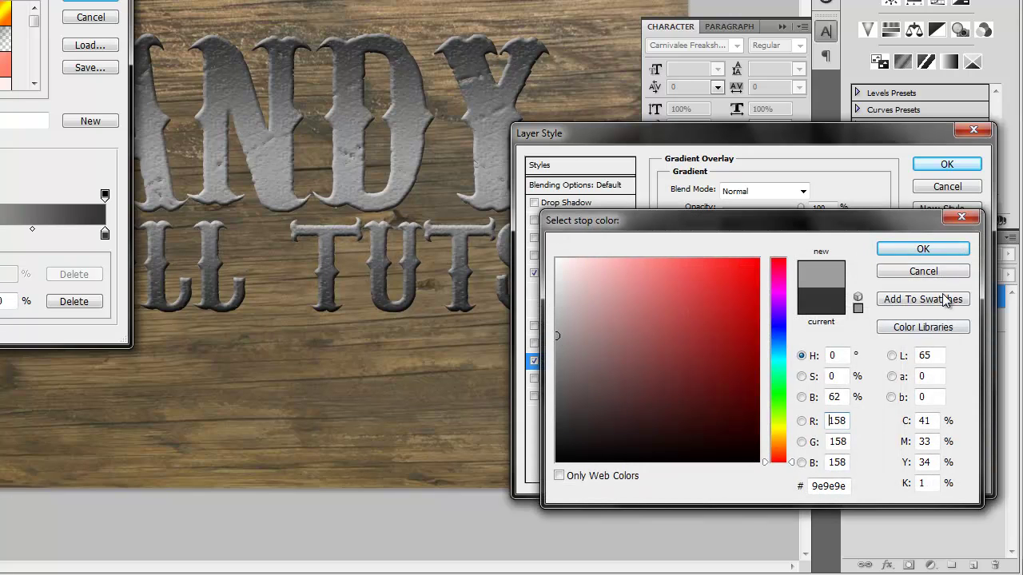
click(923, 250)
click(94, 4)
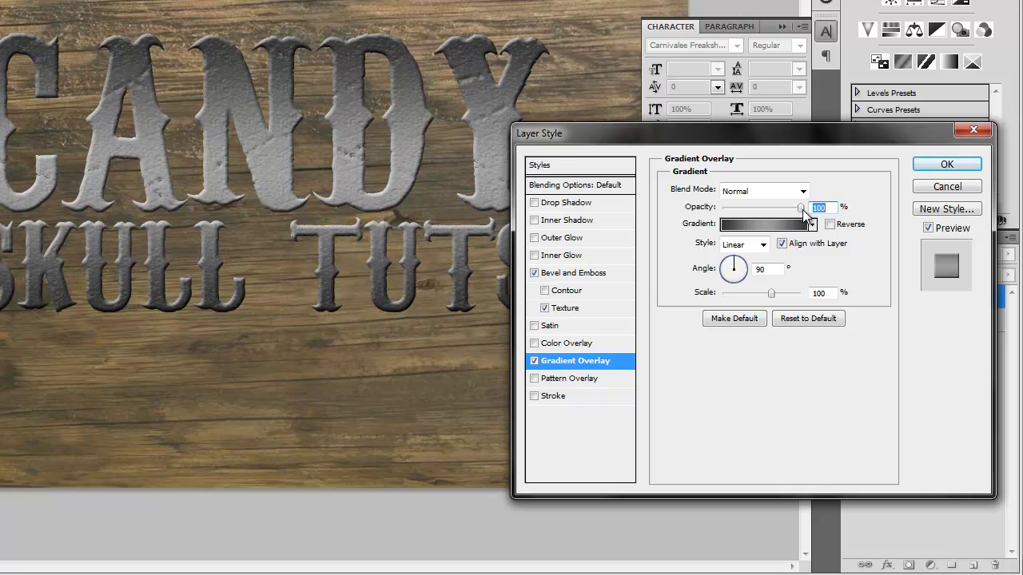
drag(801, 209, 763, 211)
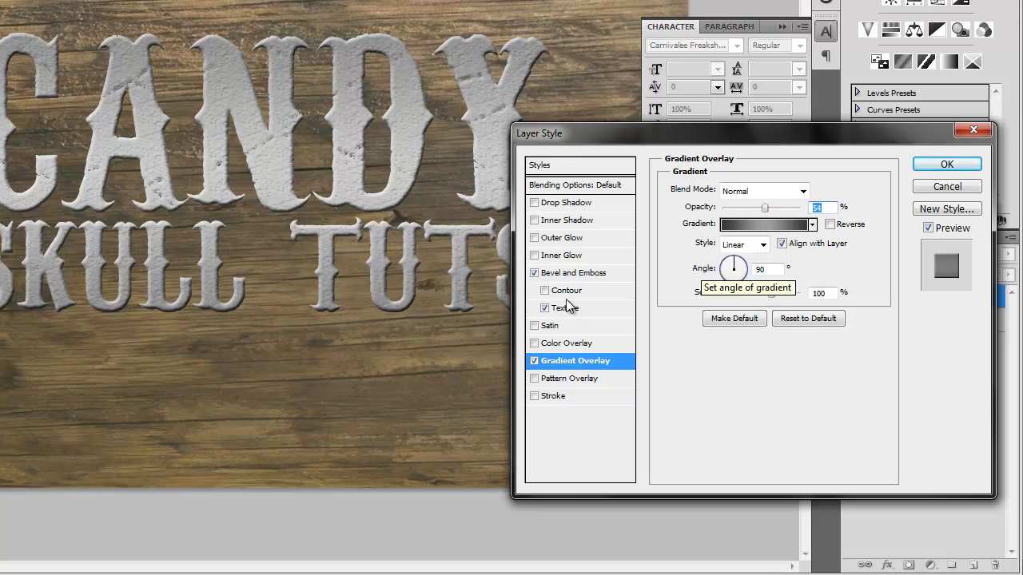
Add a Pattern Overlay to the text using the dark golden-brown textured pattern.
click(580, 380)
click(743, 254)
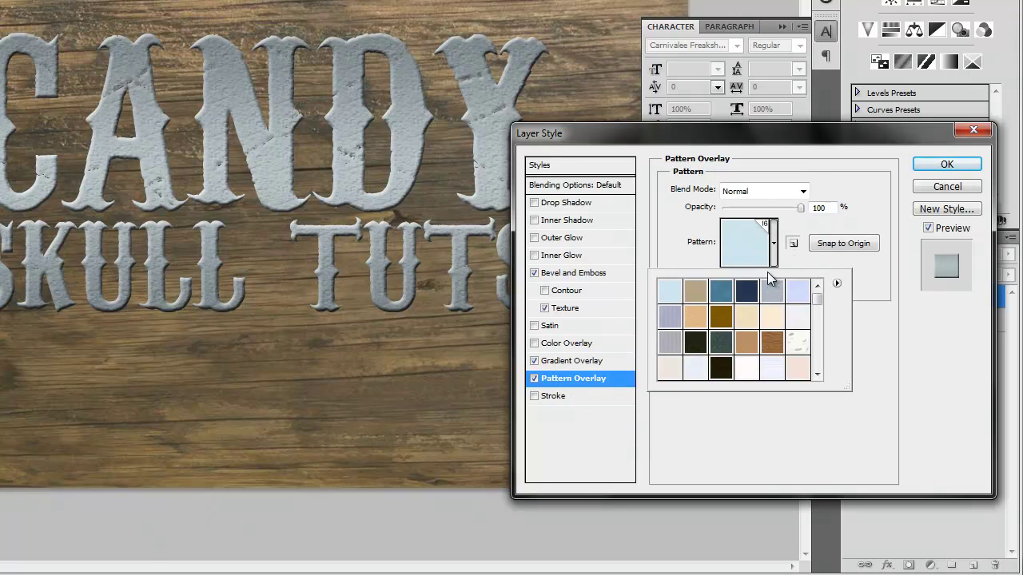
click(722, 319)
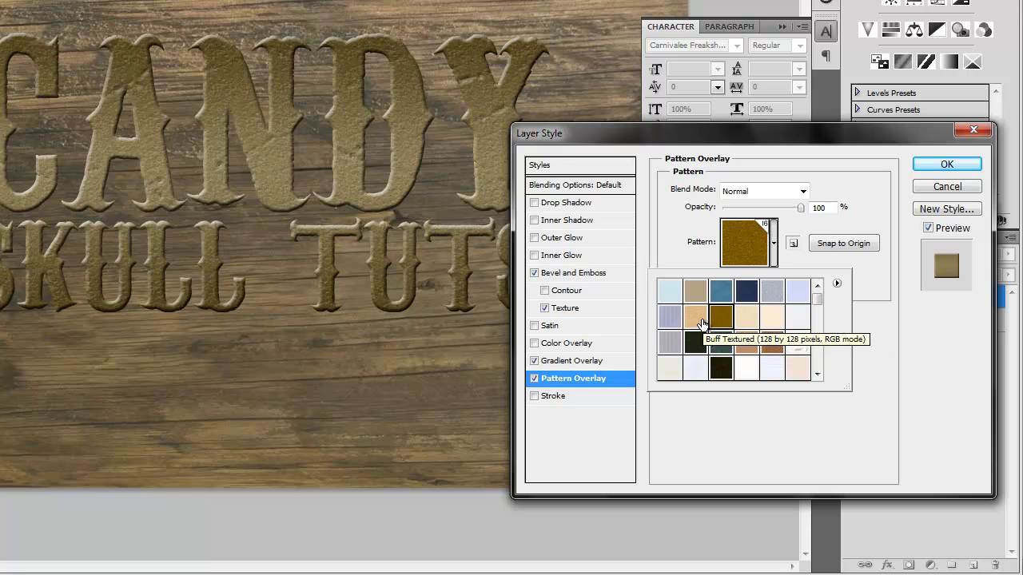
click(874, 331)
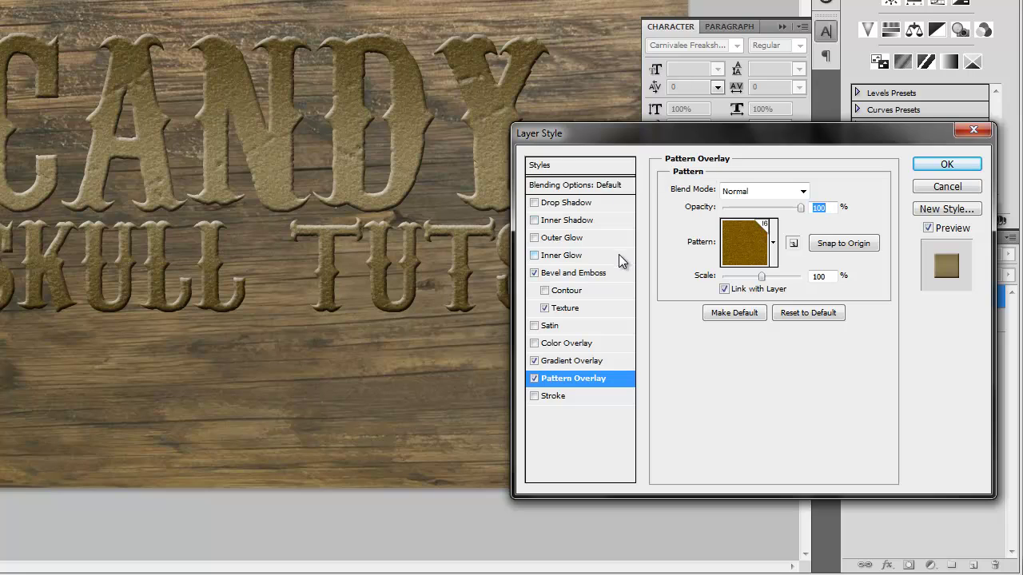
Try a 1 px outside Stroke on the text in color ffd477.
click(554, 396)
drag(727, 192, 720, 191)
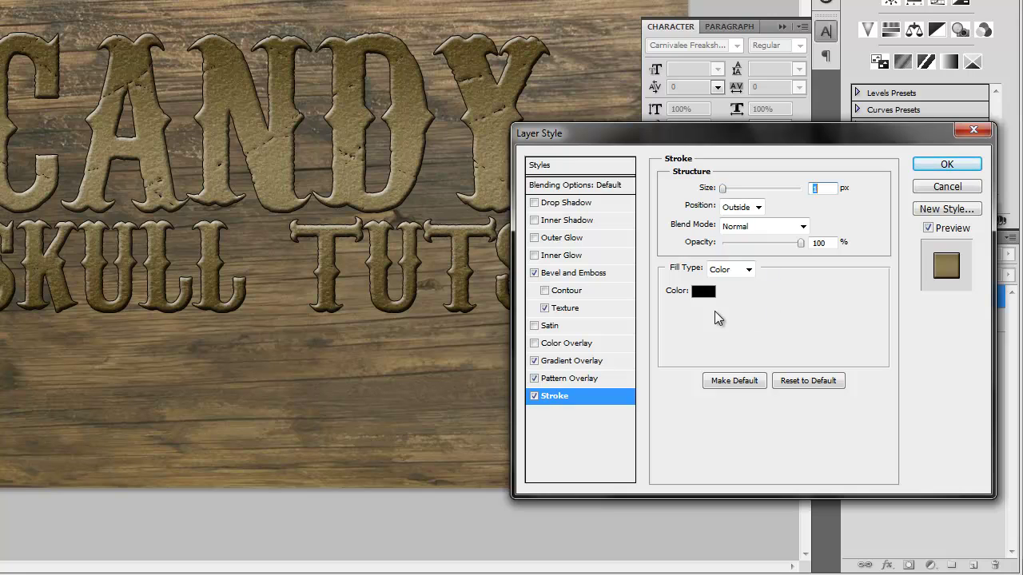
click(703, 291)
drag(778, 460, 782, 438)
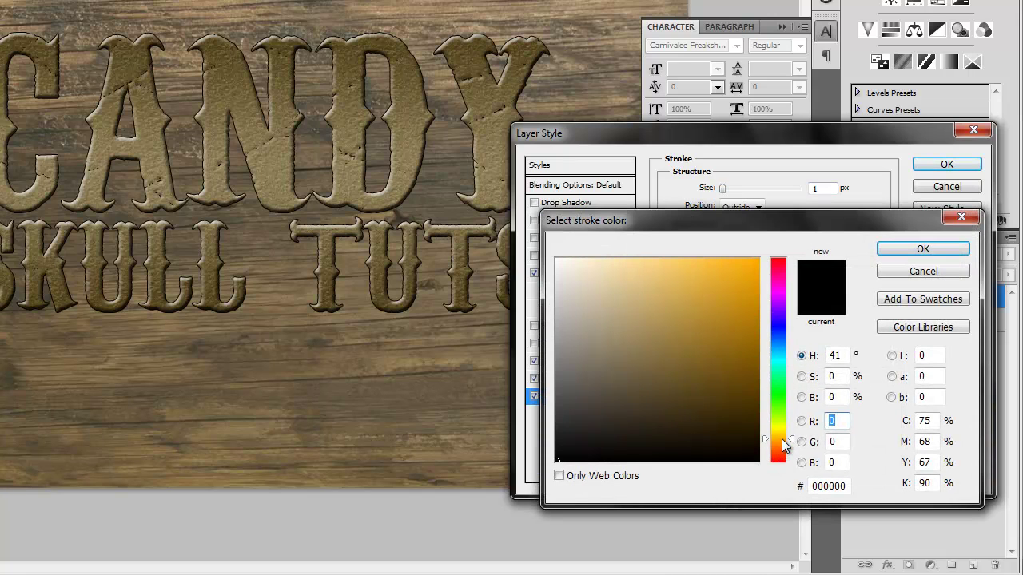
mouse_move(690, 270)
mouse_down()
mouse_move(674, 267)
mouse_move(692, 259)
mouse_move(664, 259)
mouse_up()
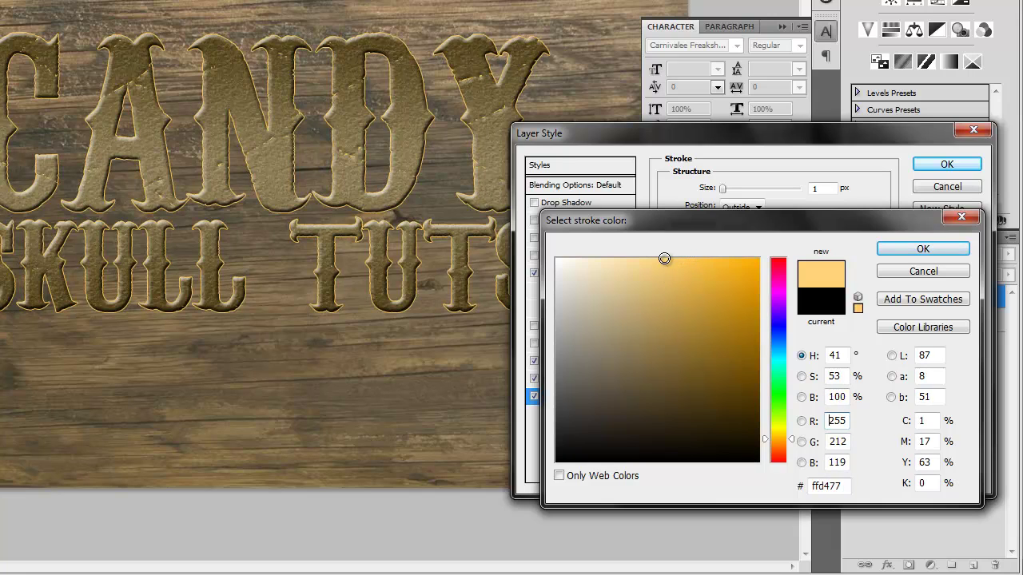
click(936, 246)
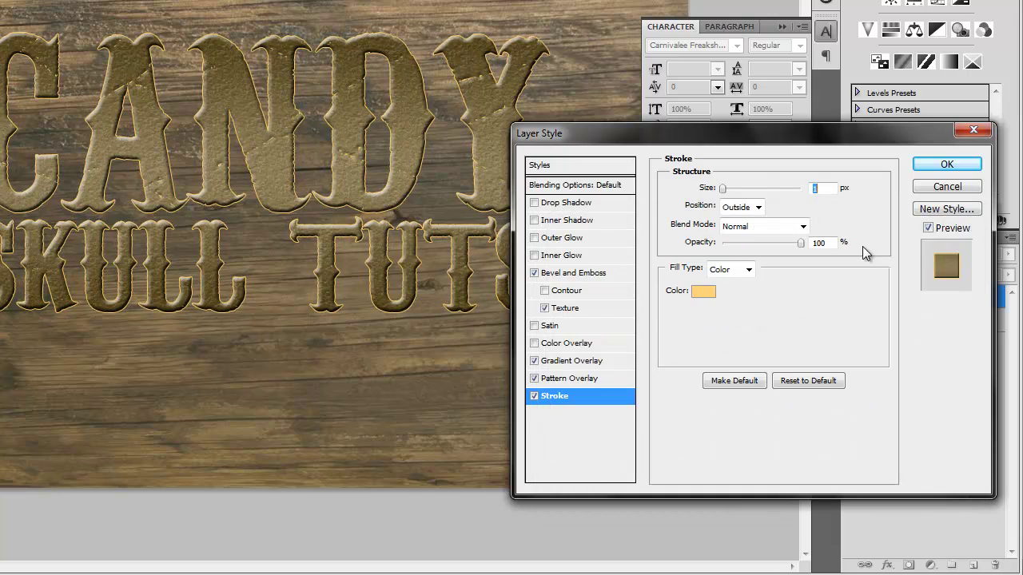
Add an Inner Glow to the text with color fff6e4 and a size of 5 px.
click(570, 255)
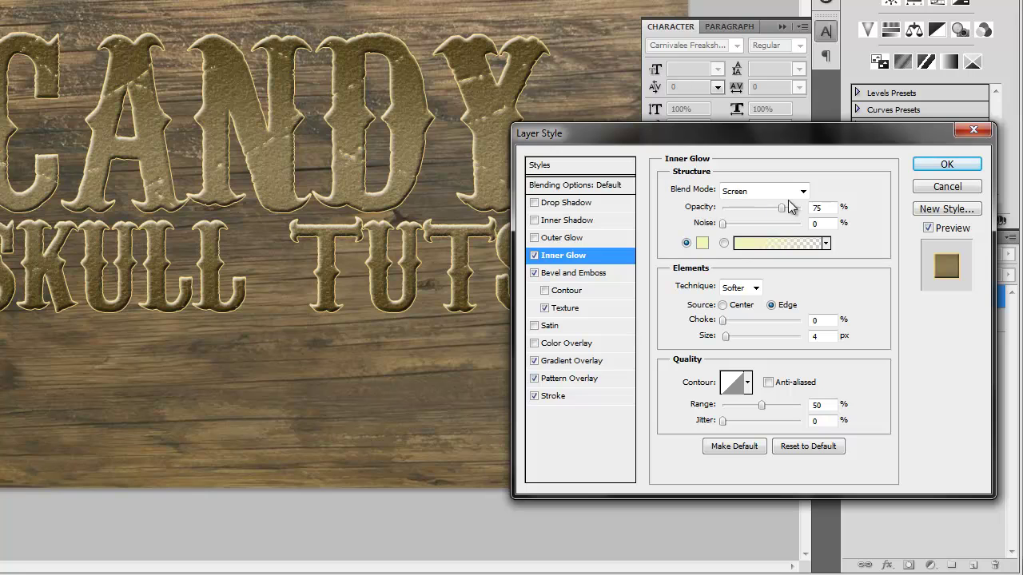
click(703, 244)
mouse_move(595, 269)
mouse_down()
mouse_move(567, 258)
mouse_move(577, 258)
mouse_up()
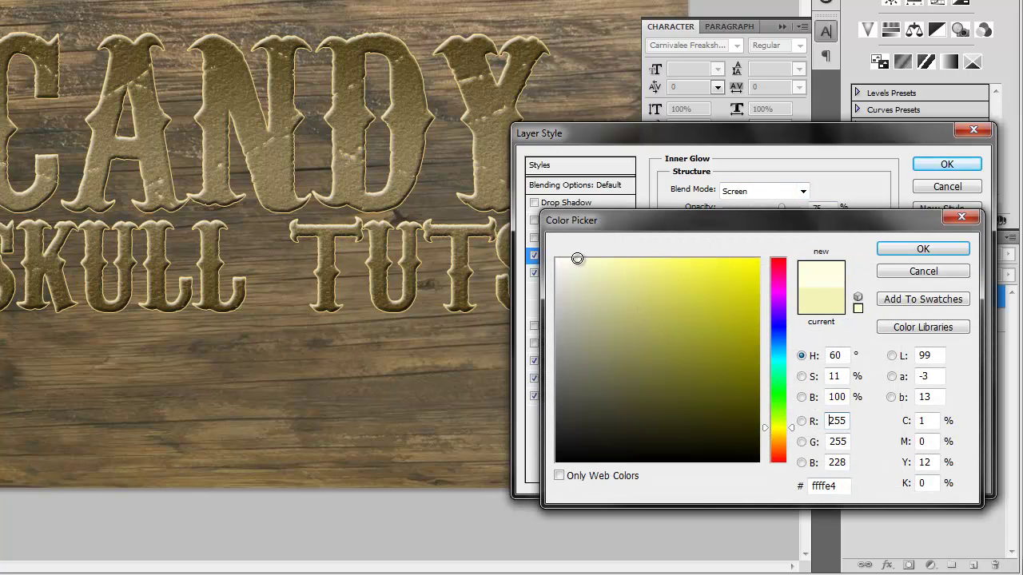
drag(790, 428, 794, 445)
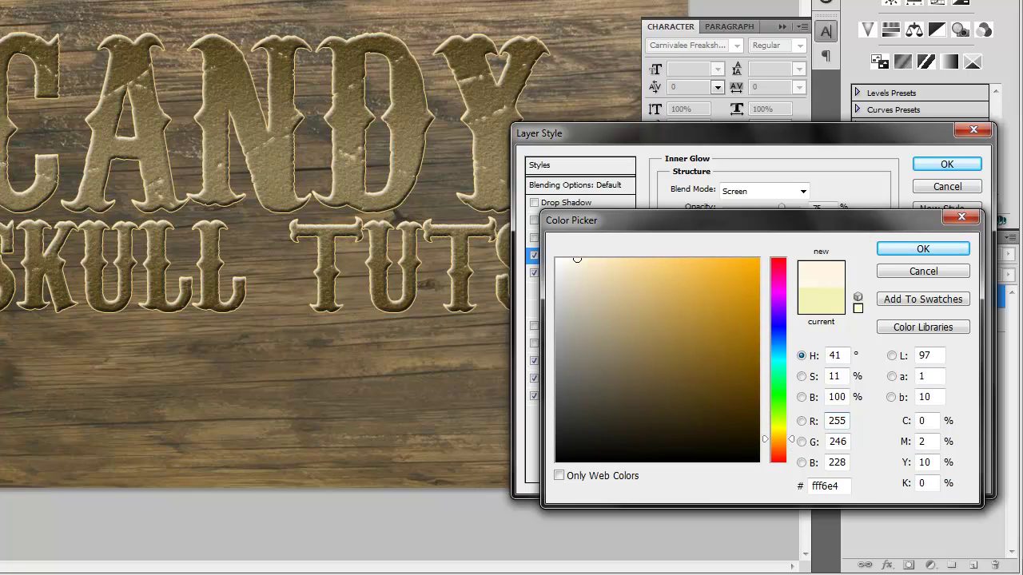
click(944, 247)
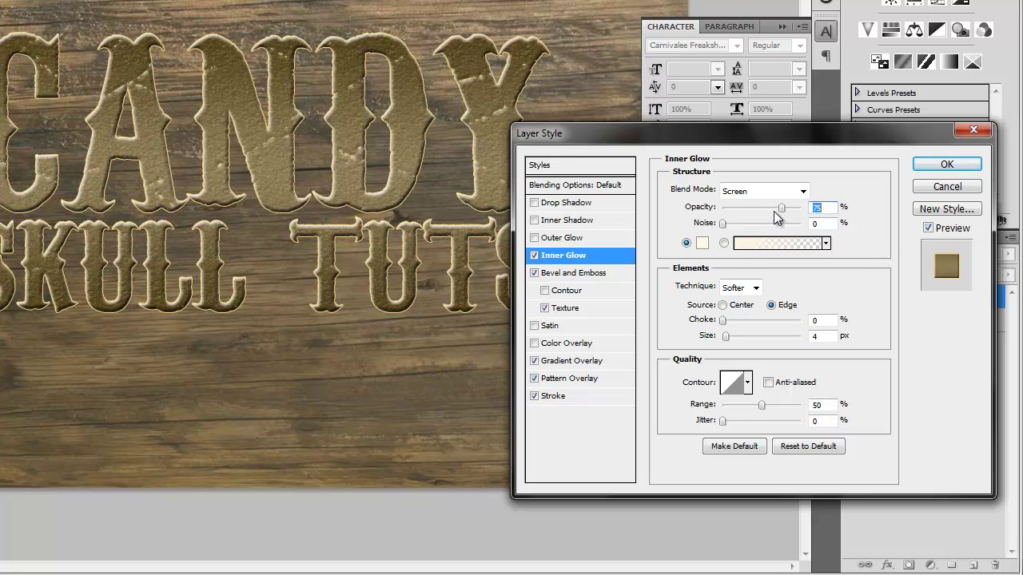
click(727, 336)
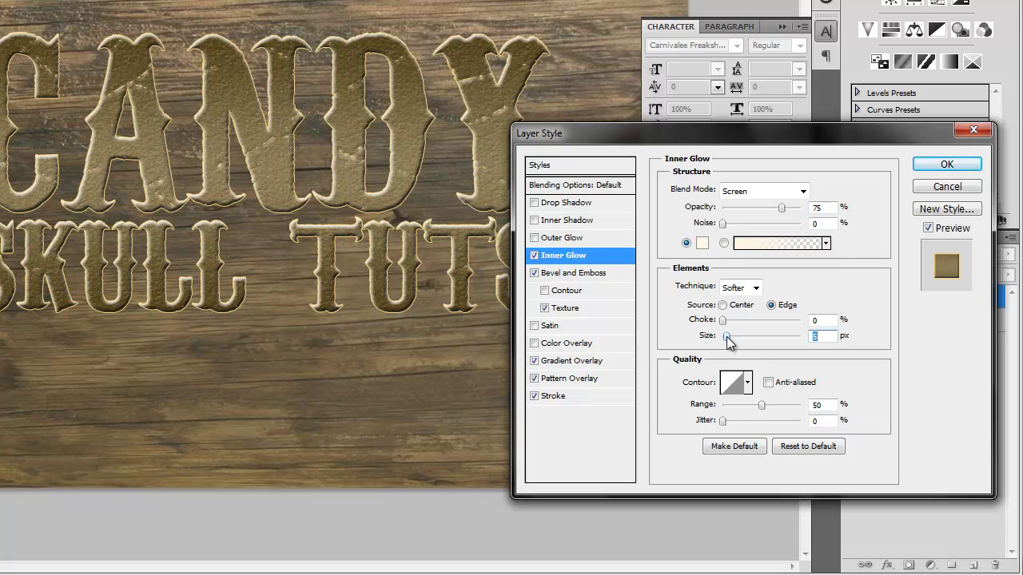
Add an Inner Shadow with 1 px distance and 18 px size, and a Drop Shadow with 9 px distance, 3% spread and 10 px size.
click(598, 219)
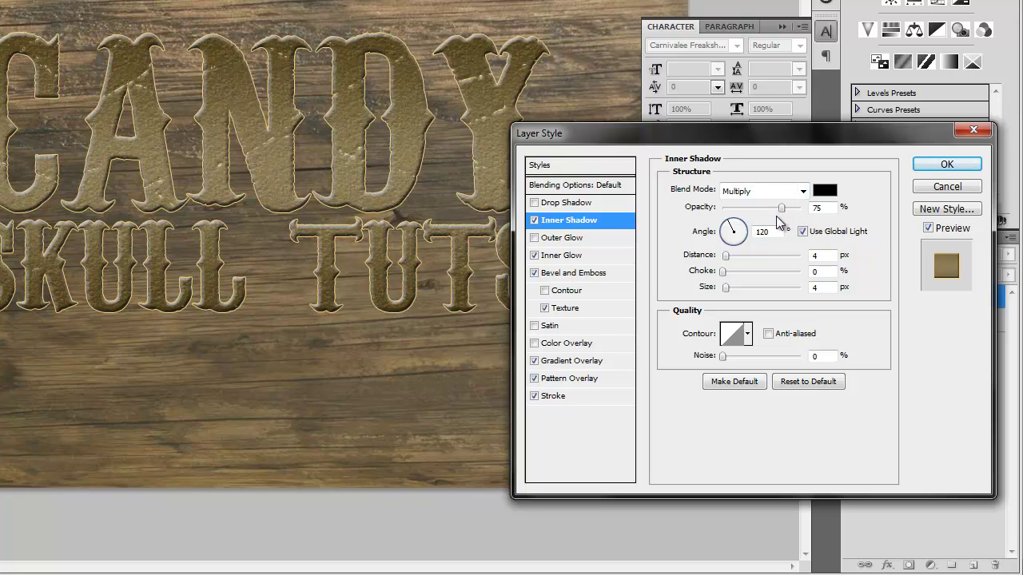
drag(728, 259, 734, 287)
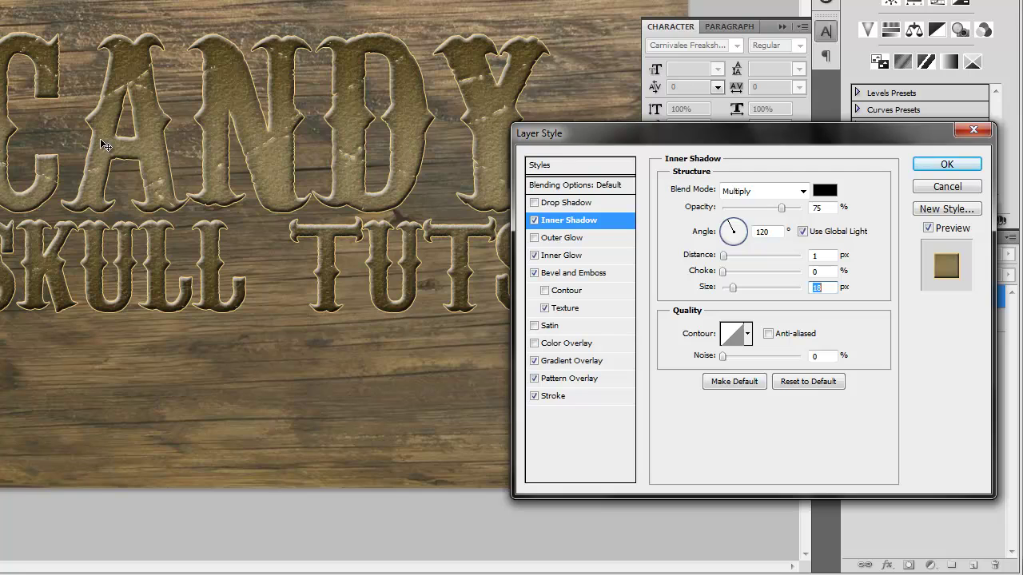
click(590, 204)
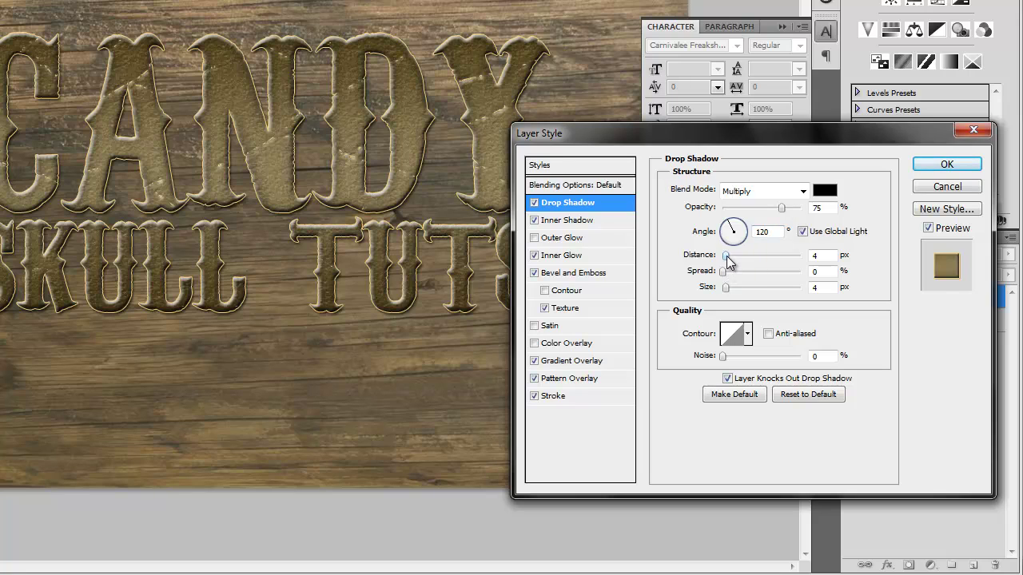
drag(727, 260, 725, 274)
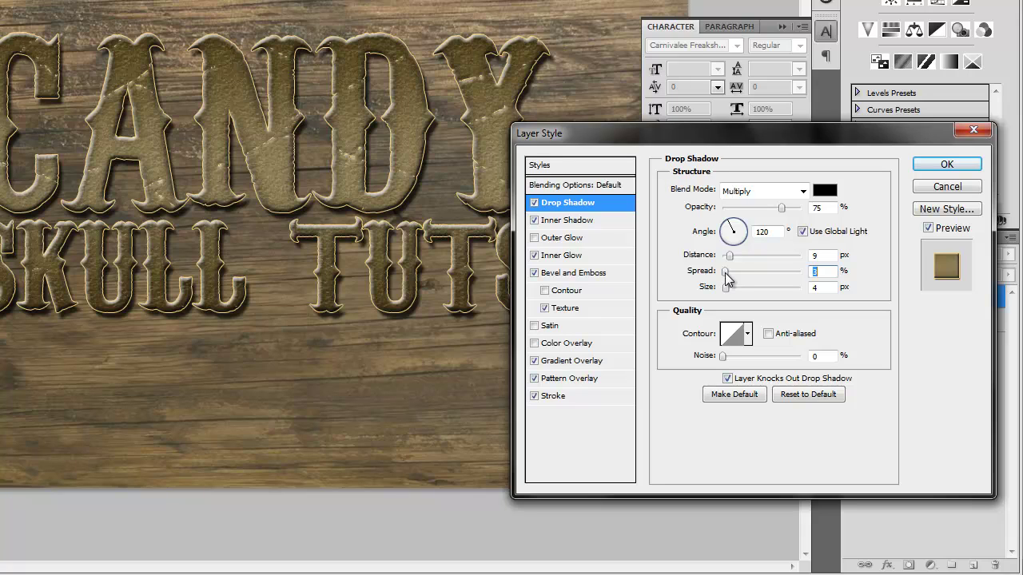
drag(726, 289, 728, 289)
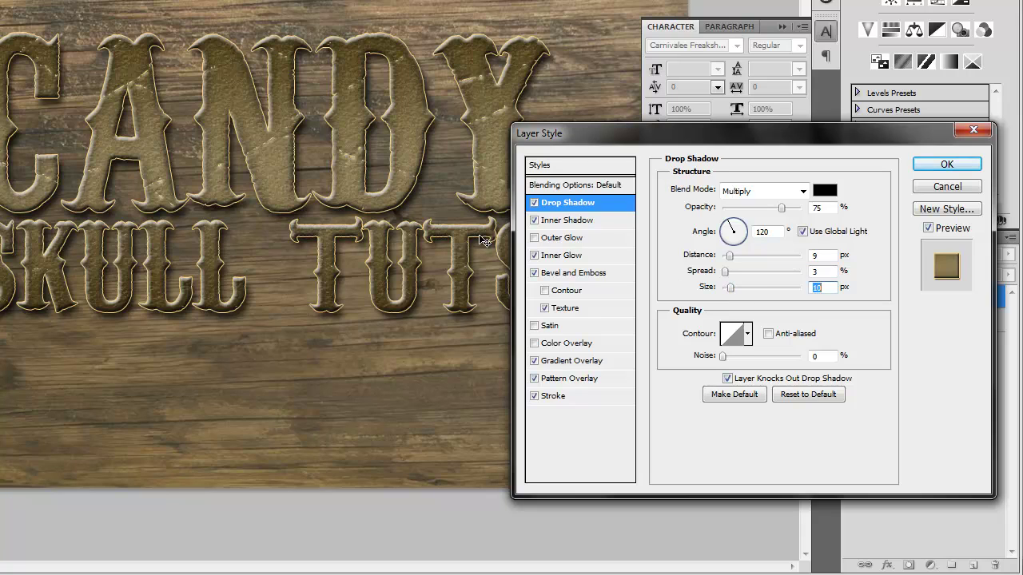
Turn off the Stroke effect, apply the layer styles and collapse the text layer's effects list.
click(534, 396)
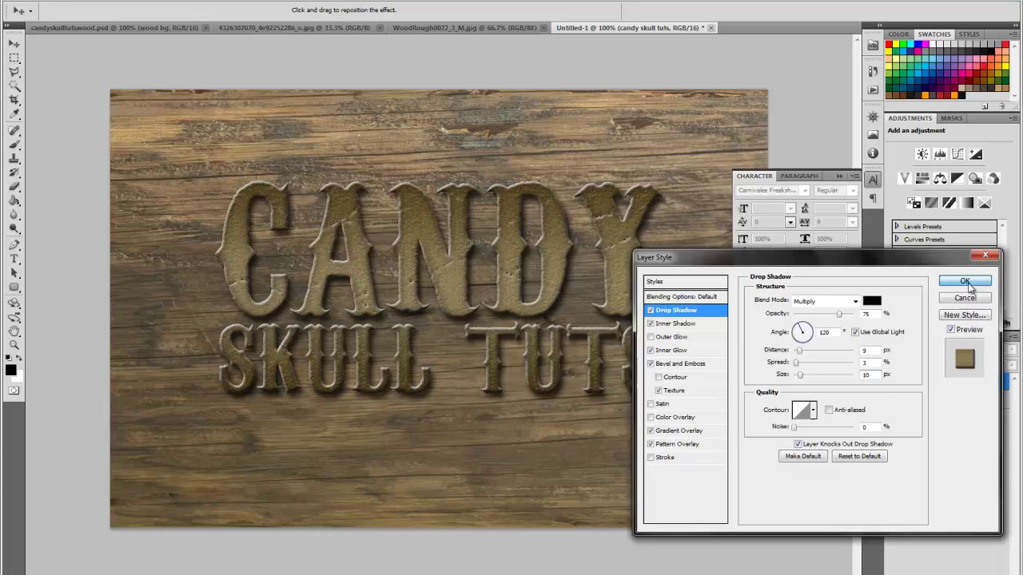
click(965, 282)
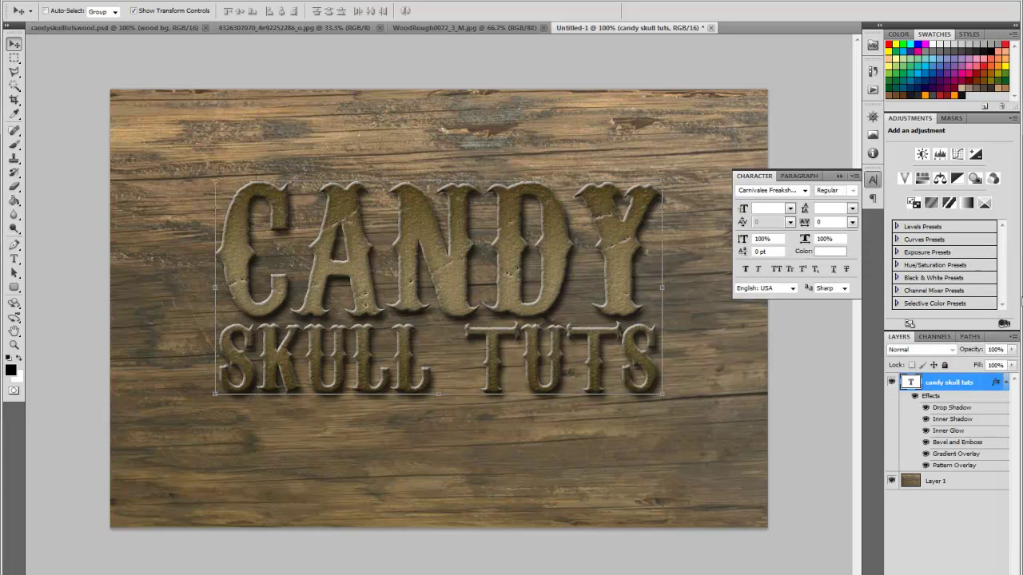
click(1008, 383)
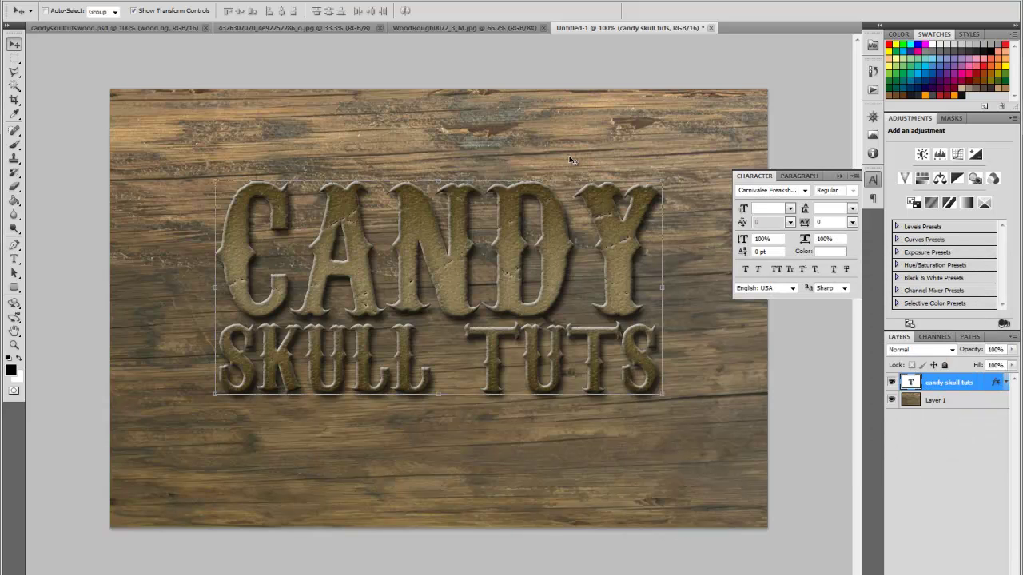
Copy the entire brown grunge paper texture image and paste it into the Untitled-1 document above the text layer.
click(287, 28)
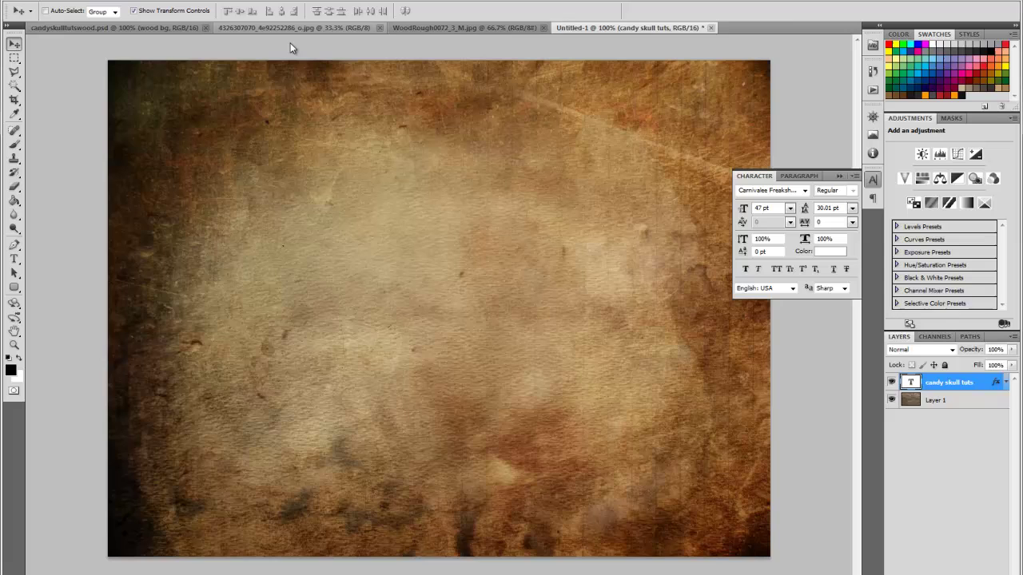
click(14, 57)
key(ctrl+a)
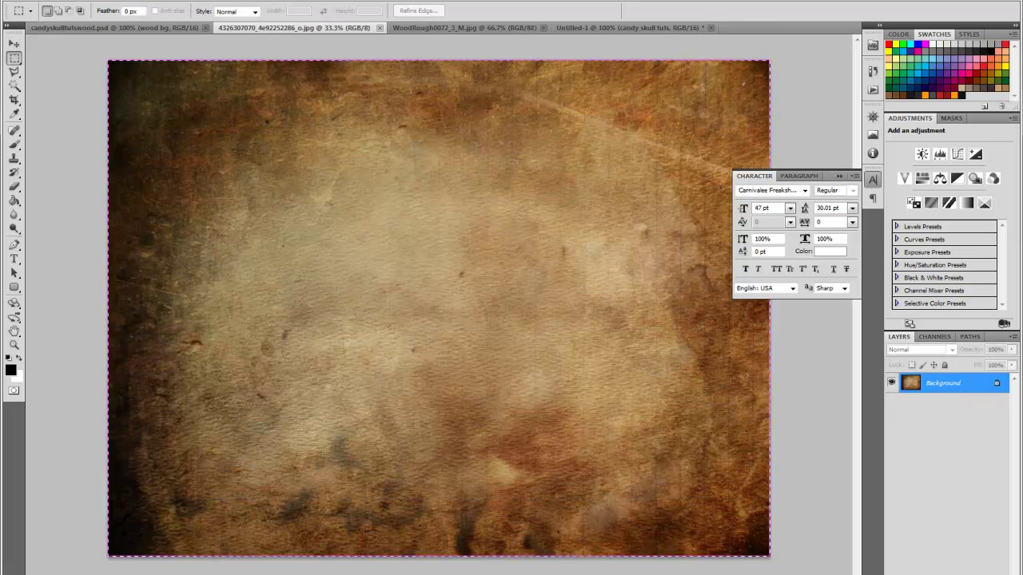
key(alt+e)
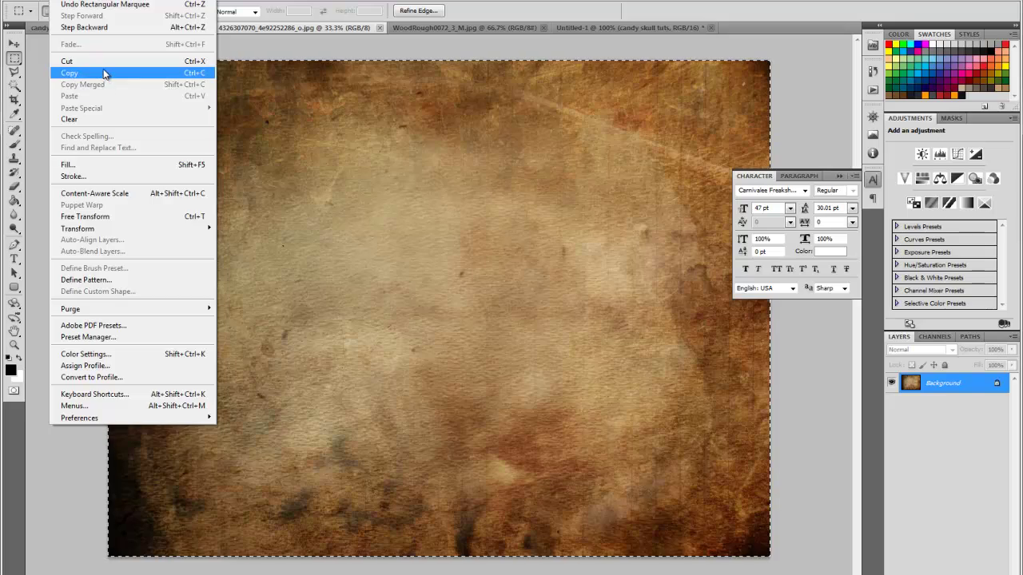
click(104, 71)
click(594, 26)
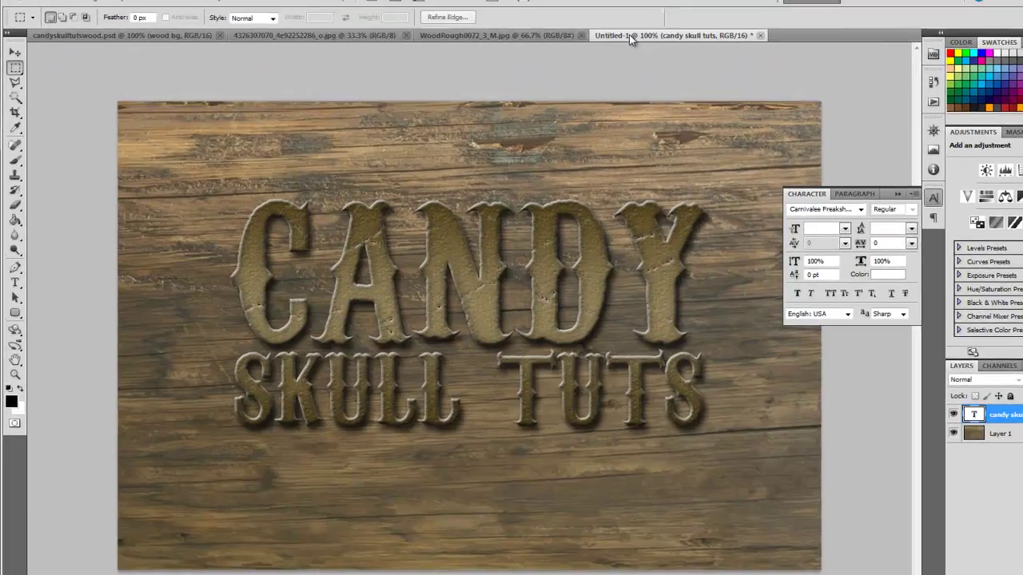
key(alt+e)
click(192, 151)
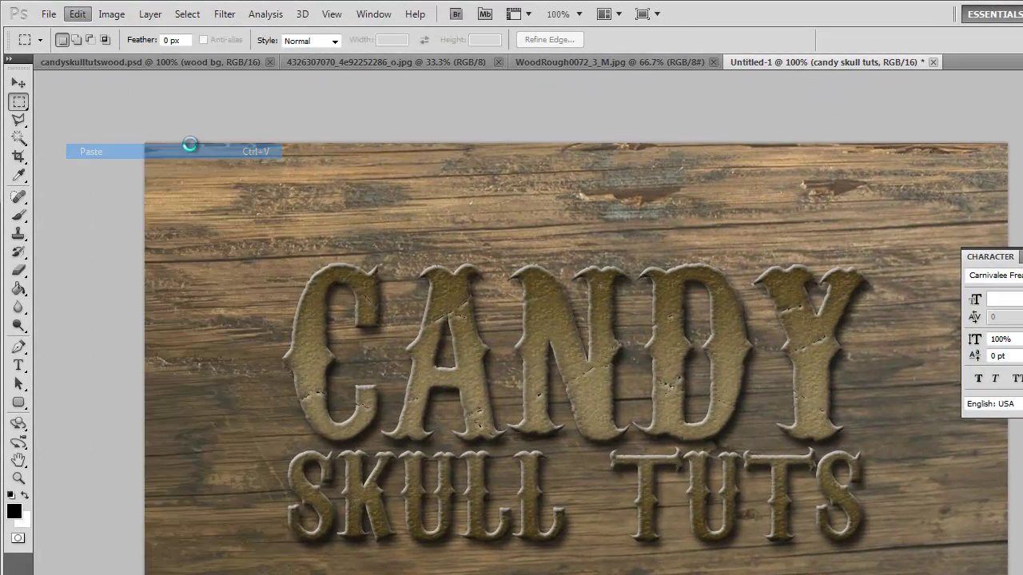
Scale the pasted texture proportionally to 35% and position it so it covers the whole canvas.
key(v)
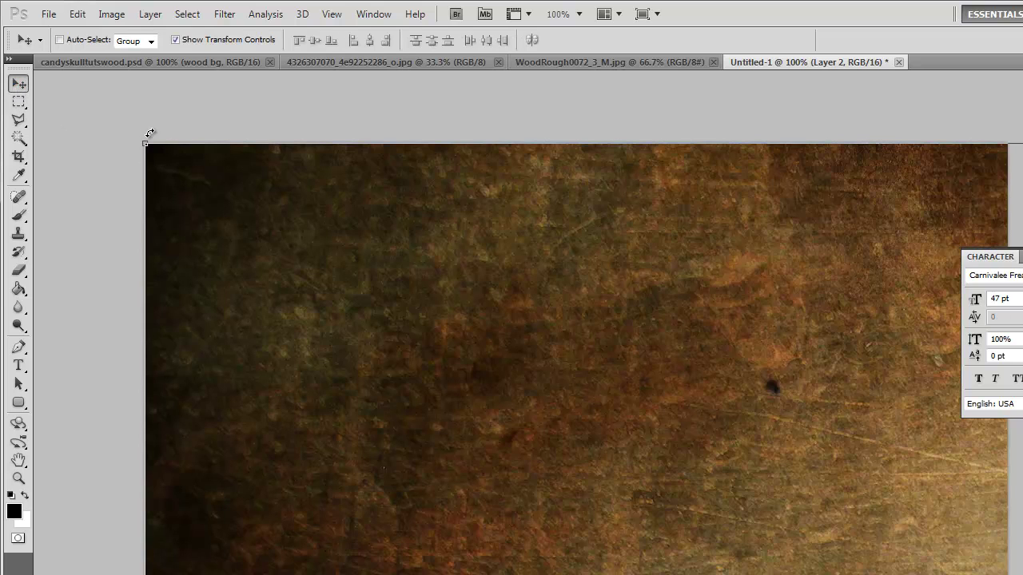
key(ctrl+t)
click(295, 40)
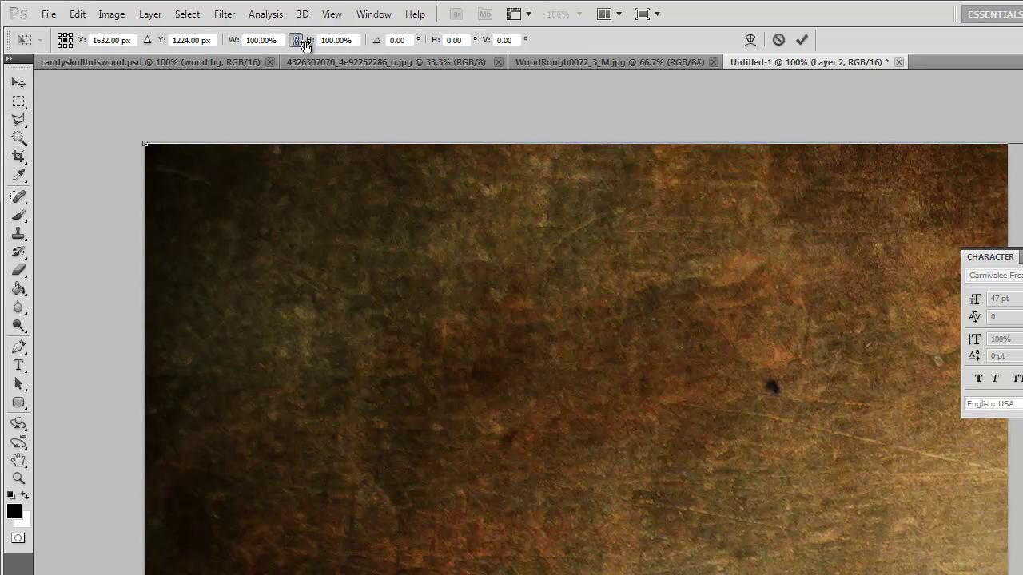
drag(290, 47, 265, 63)
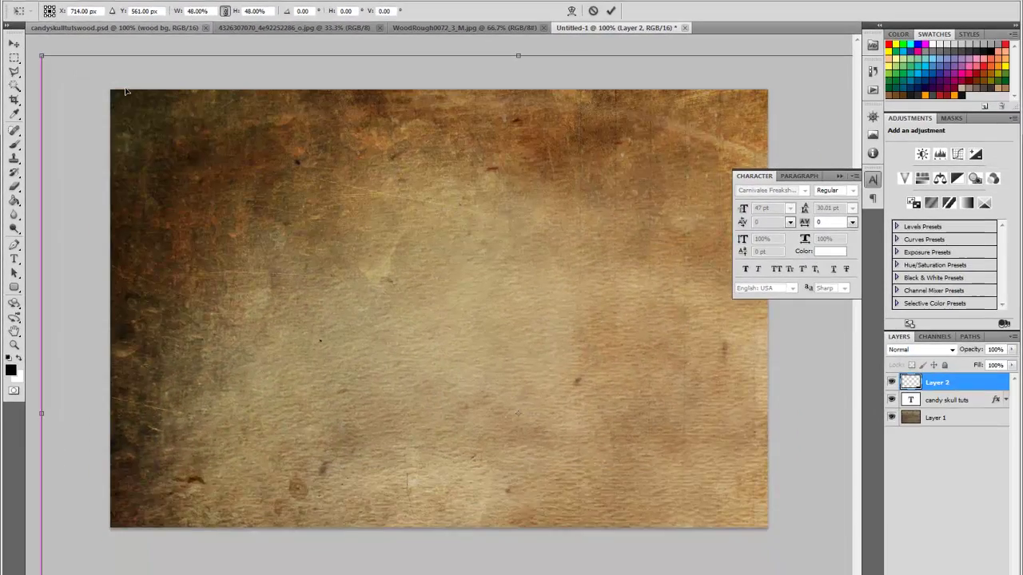
drag(234, 12, 179, 11)
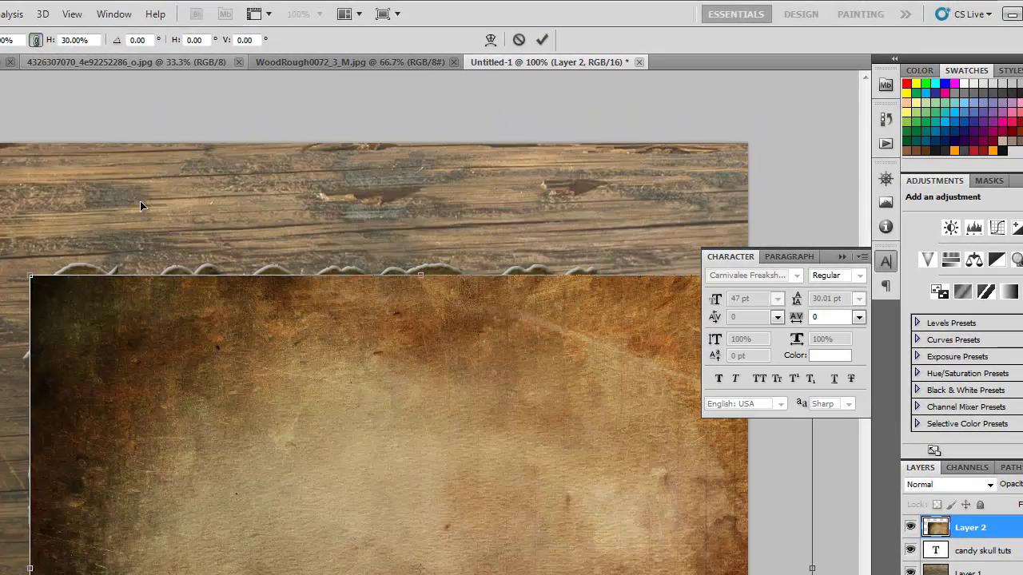
drag(284, 388, 165, 245)
drag(47, 40, 54, 46)
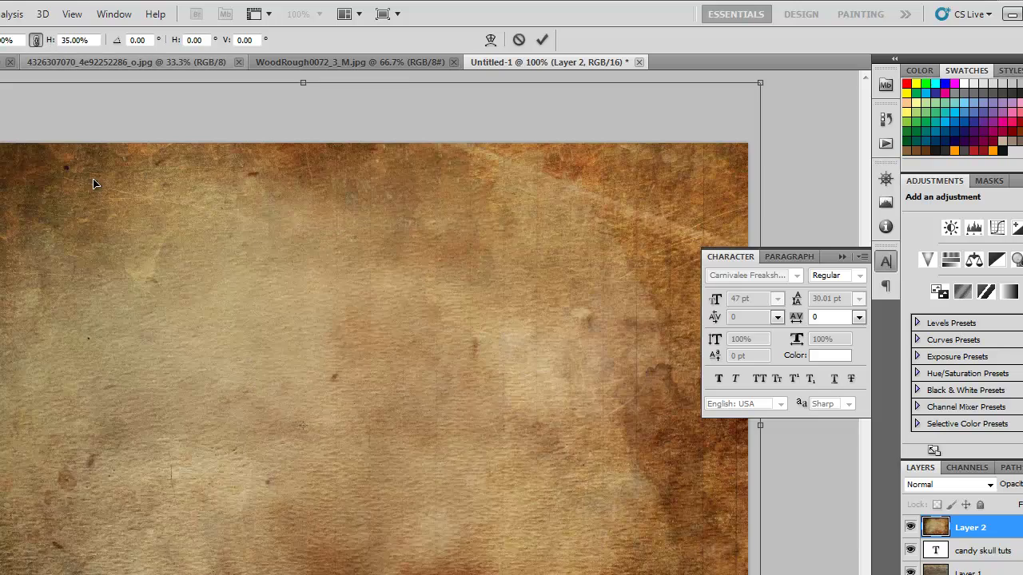
key(Return)
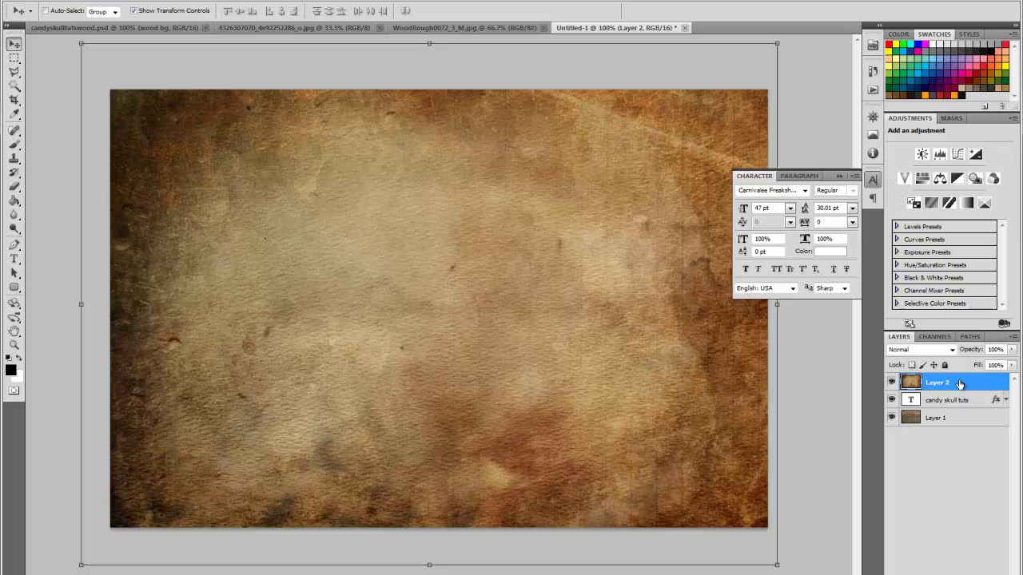
Duplicate the grunge texture layer and select the original Layer 2 beneath the copy.
drag(1006, 447, 1006, 574)
click(959, 400)
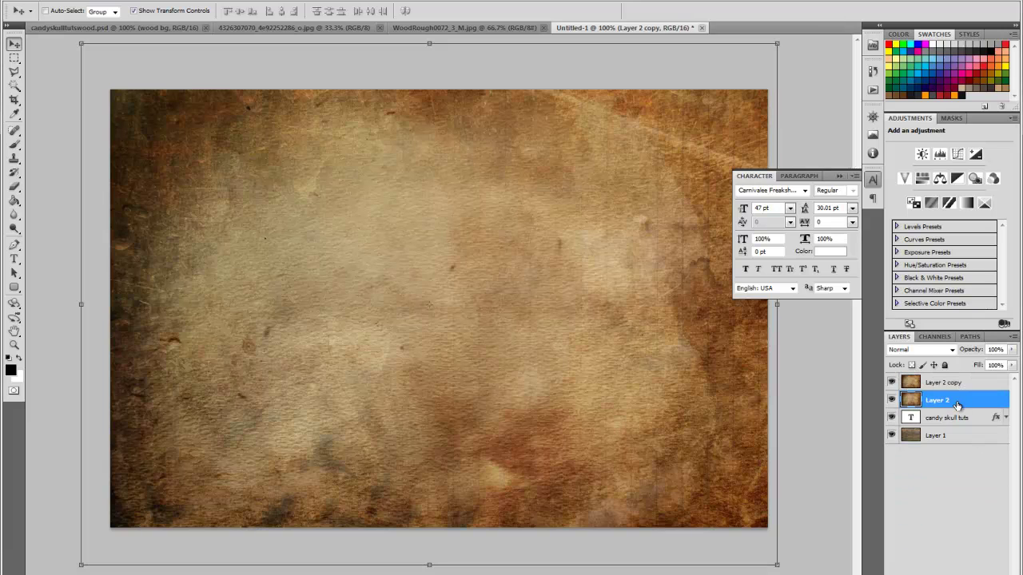
Move Layer 2 beneath the candy skull tuts text layer and set its blend mode to Overlay.
drag(971, 401, 973, 426)
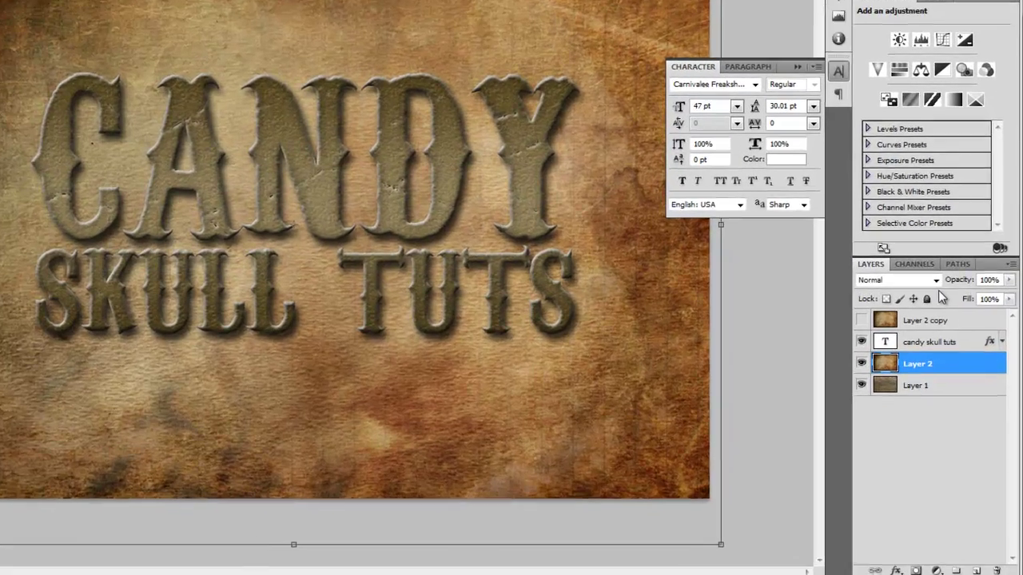
click(951, 344)
click(929, 51)
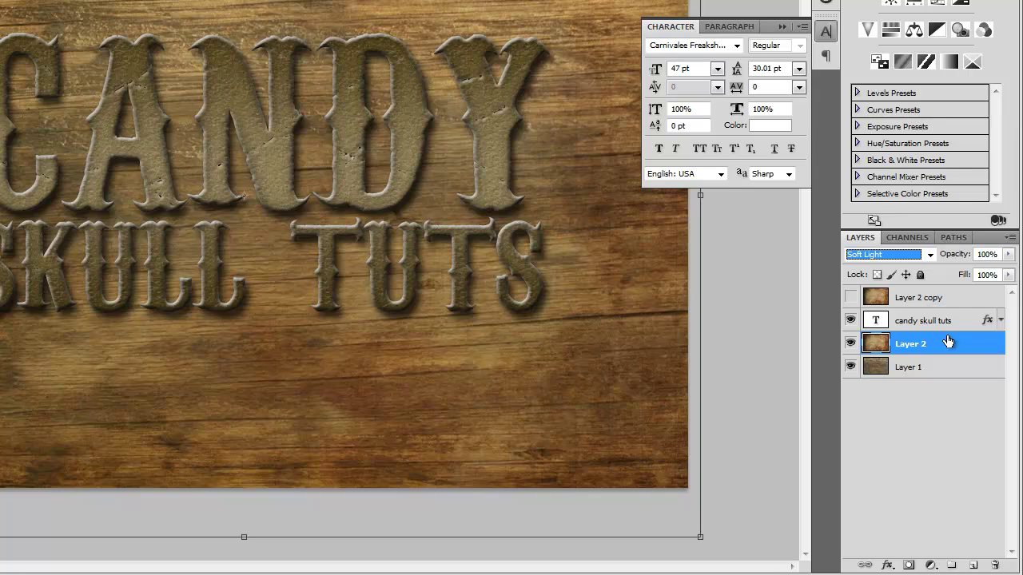
click(927, 255)
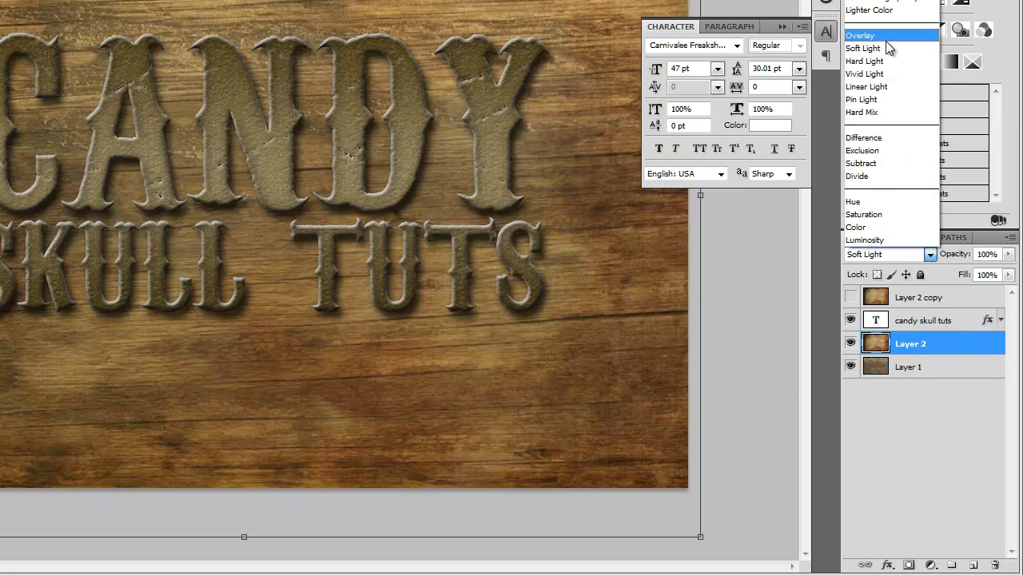
click(886, 37)
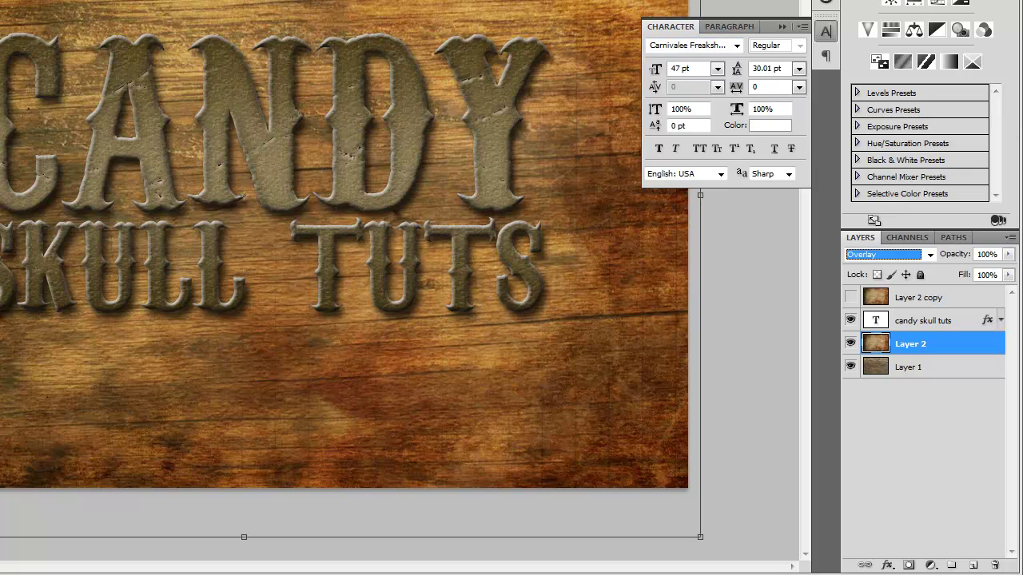
Select Layer 2 copy above the text layer and make it visible.
click(969, 296)
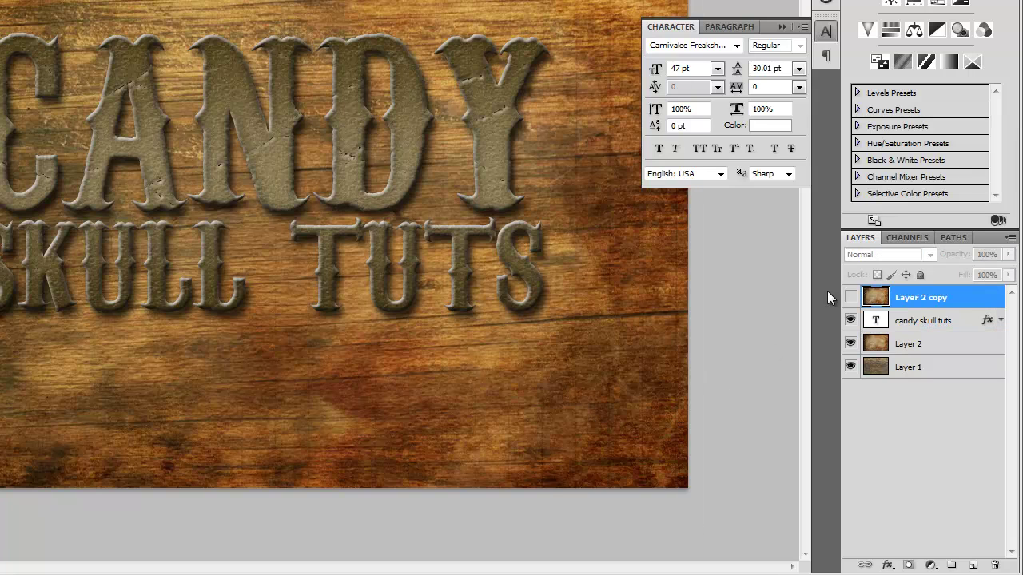
click(850, 297)
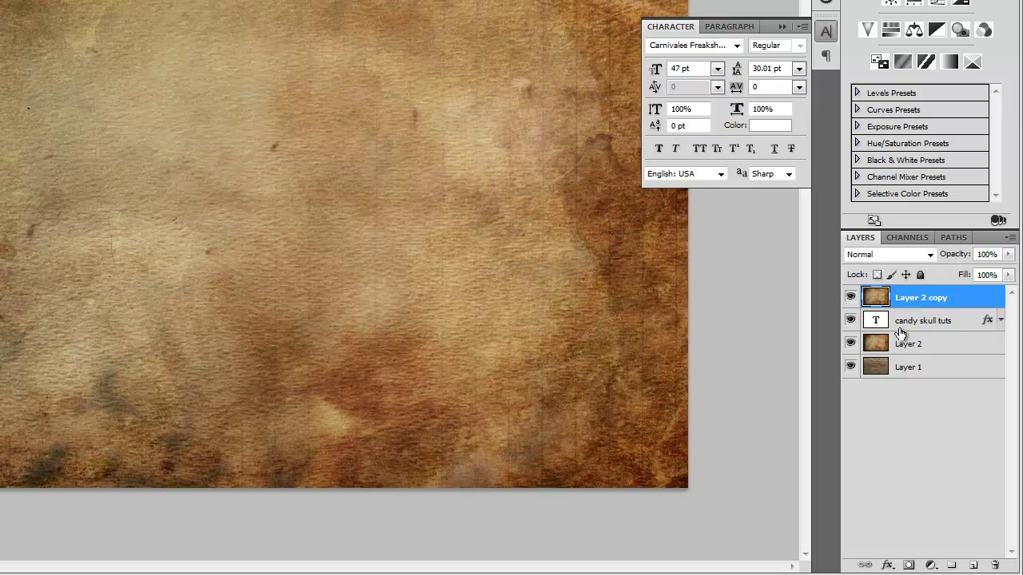
click(850, 297)
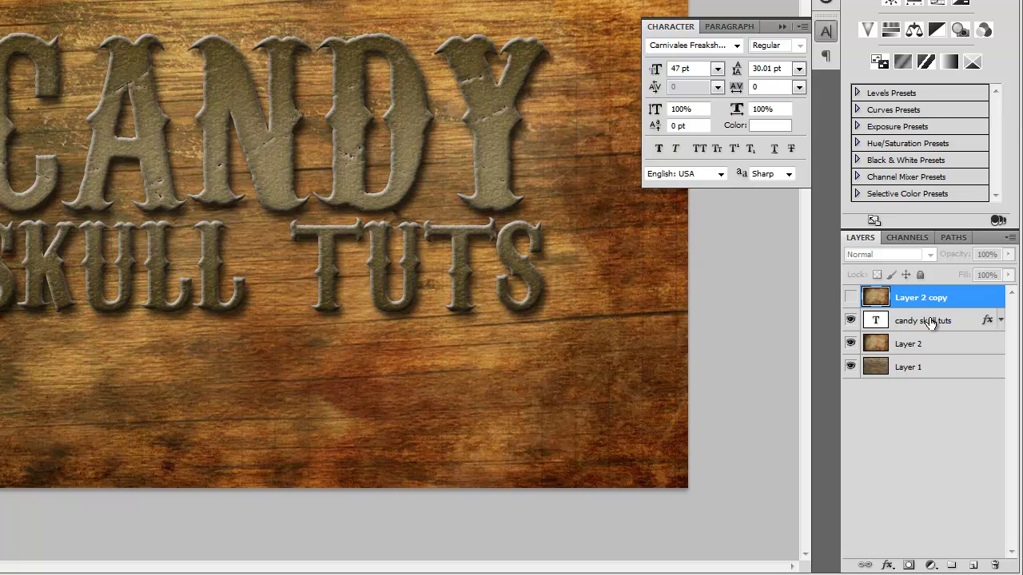
click(851, 298)
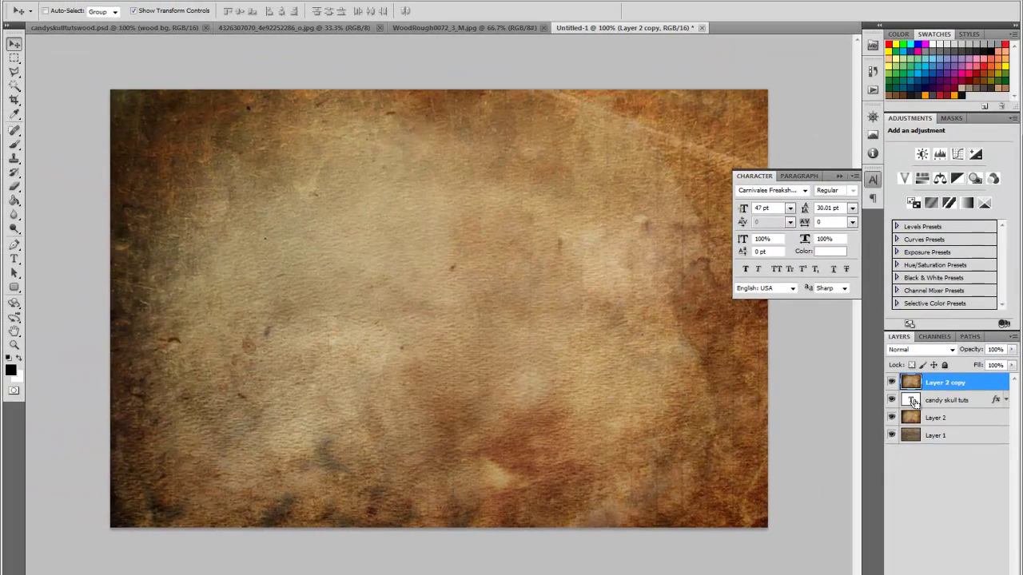
ctrl+click(878, 322)
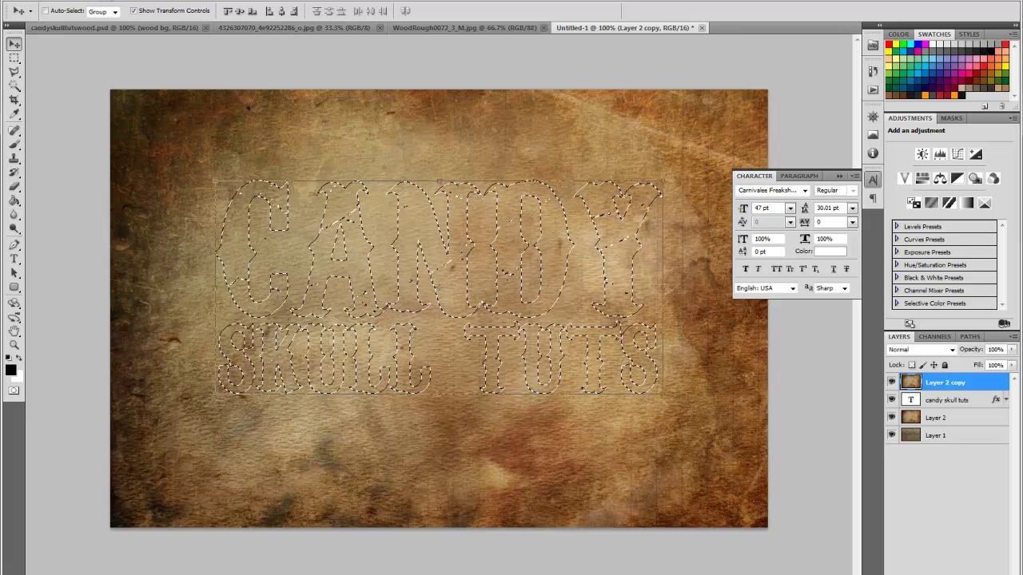
click(144, 1)
click(148, 14)
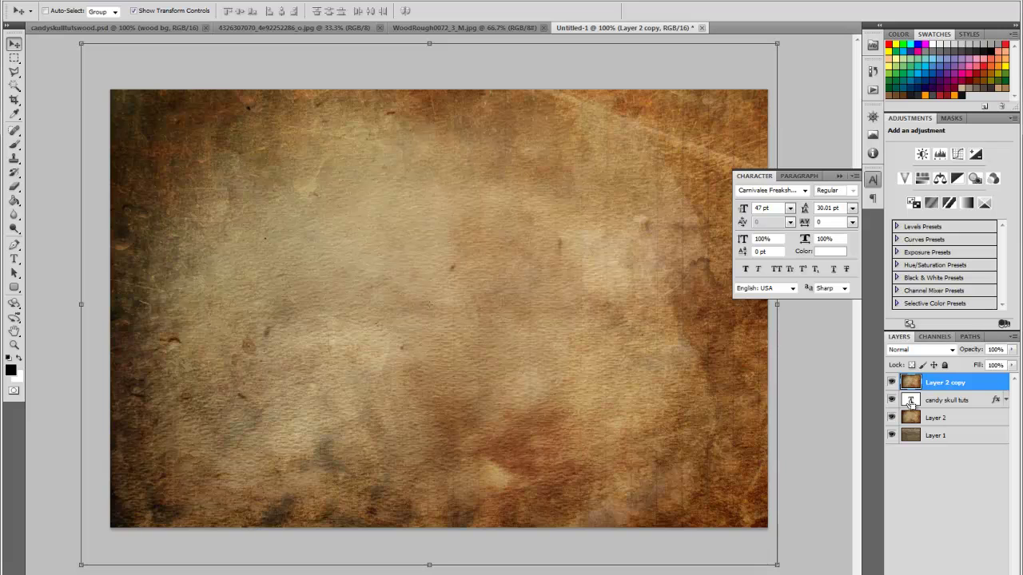
Load the text layer's outline as a selection, invert it, delete that area from Layer 2 copy and deselect.
ctrl+click(912, 401)
click(144, 1)
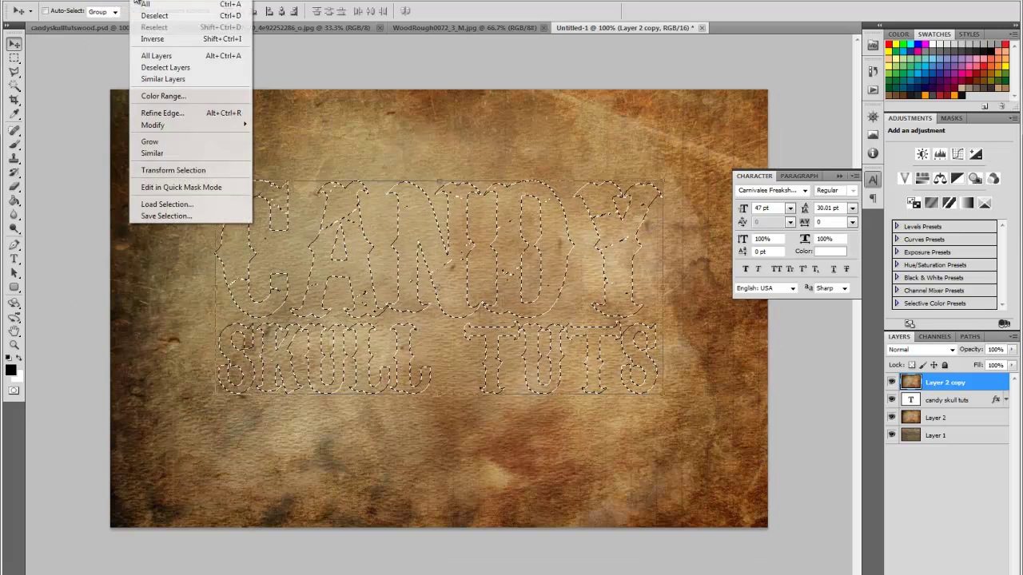
click(152, 38)
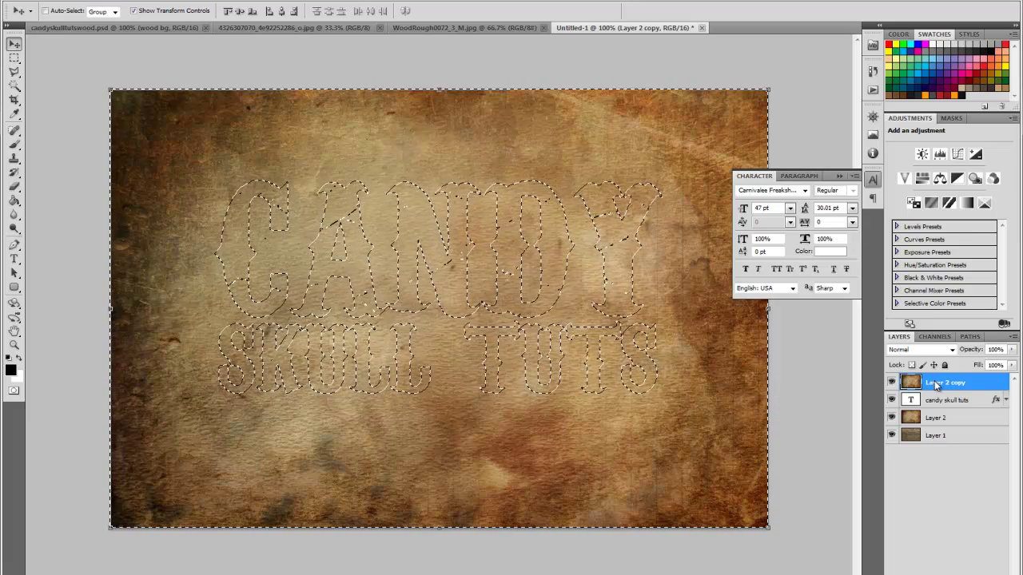
key(Delete)
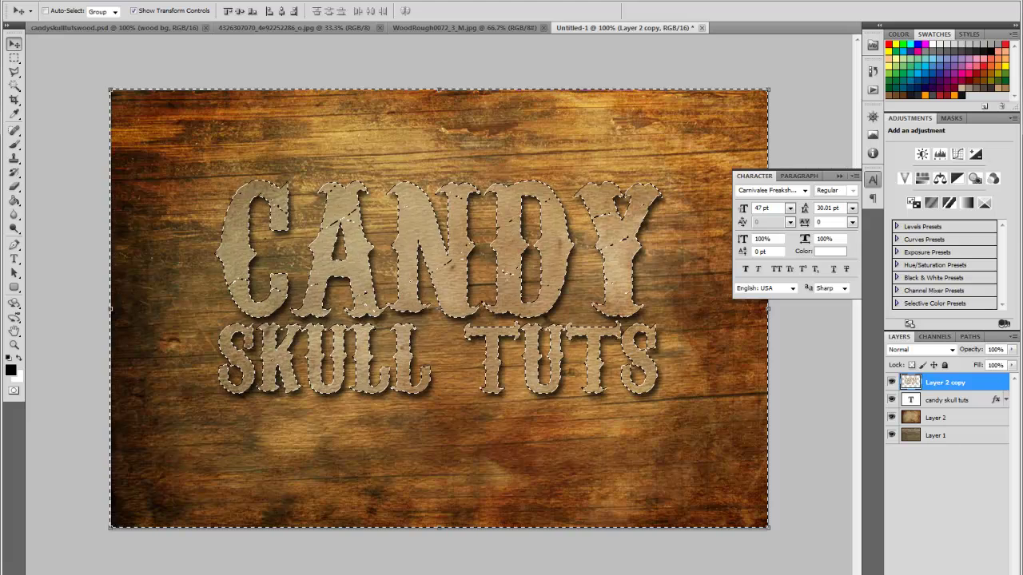
click(144, 1)
click(160, 22)
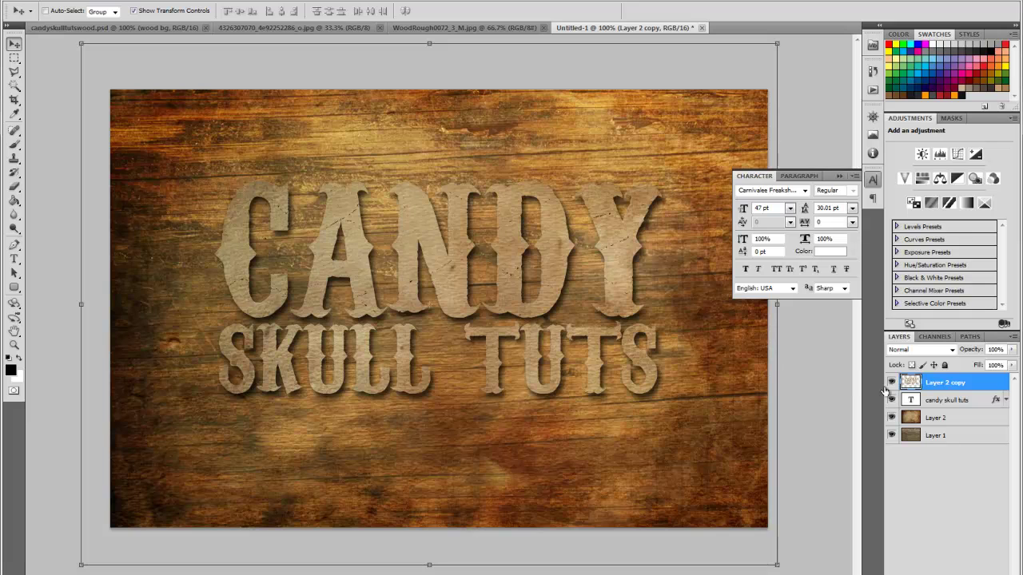
Set Layer 2 copy's blend mode to Soft Light and its opacity to 71%.
click(951, 350)
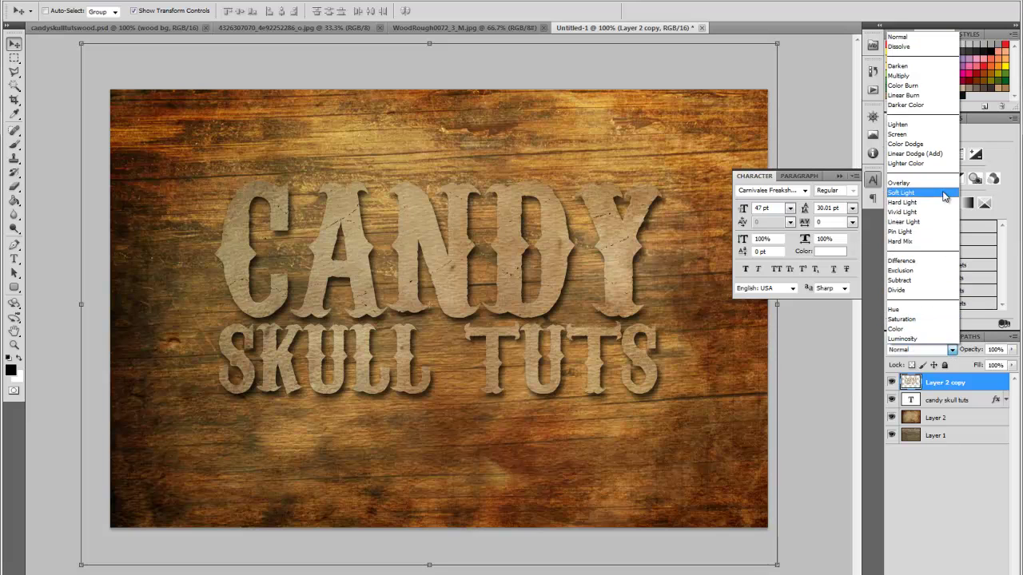
click(939, 192)
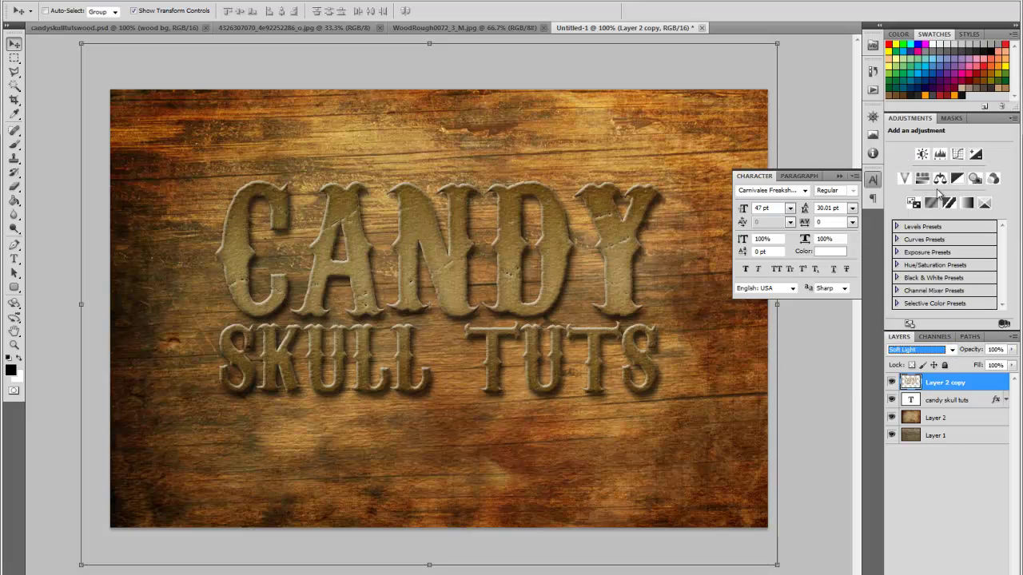
drag(1012, 350, 994, 365)
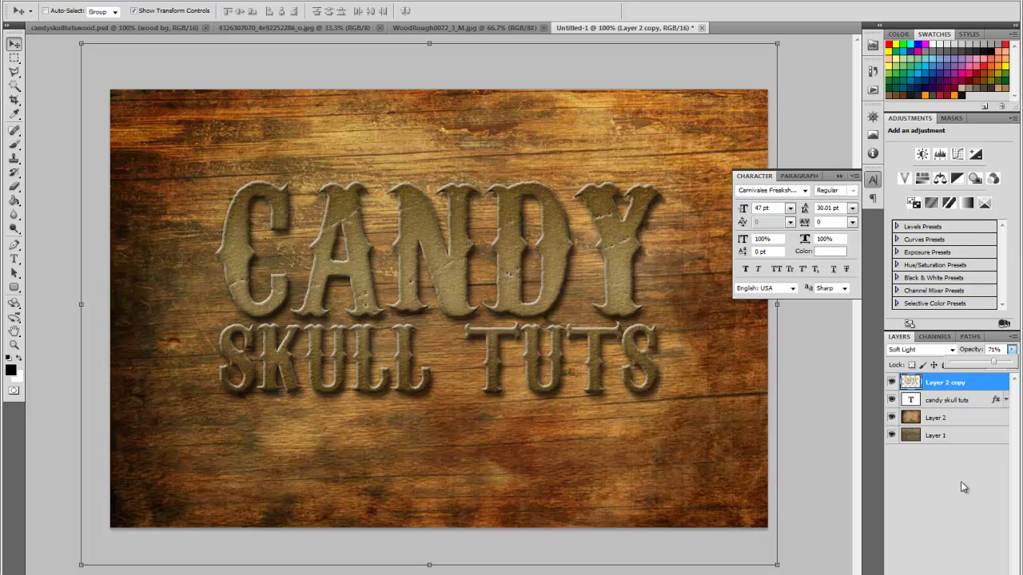
Duplicate Layer 2 and move the duplicate to the top of the layer stack.
click(975, 418)
drag(989, 421, 985, 572)
drag(959, 418, 975, 383)
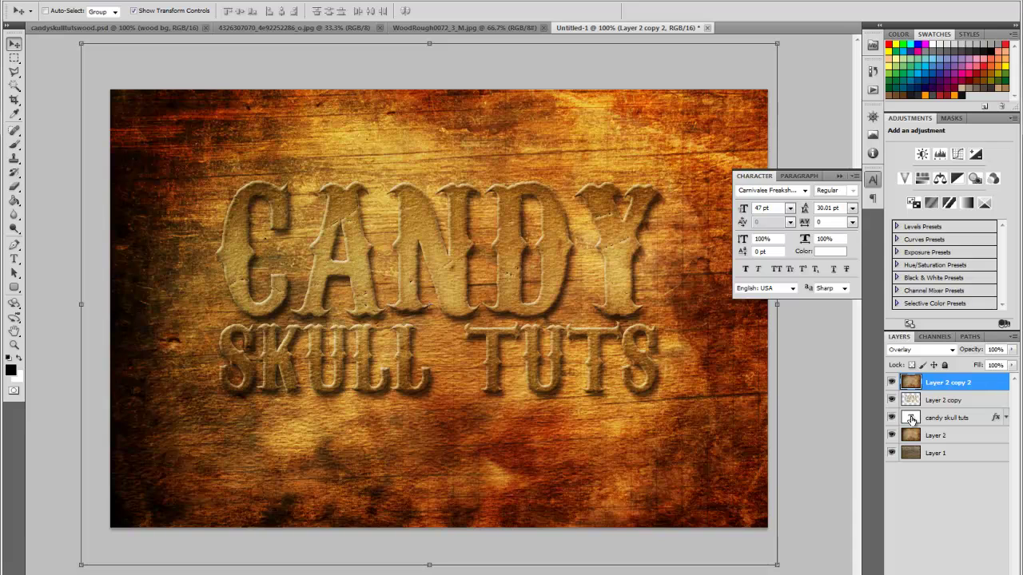
Cut Layer 2 copy 2 down to the lettering by deleting everything outside the text outline, and deselect.
click(912, 418)
ctrl+click(912, 419)
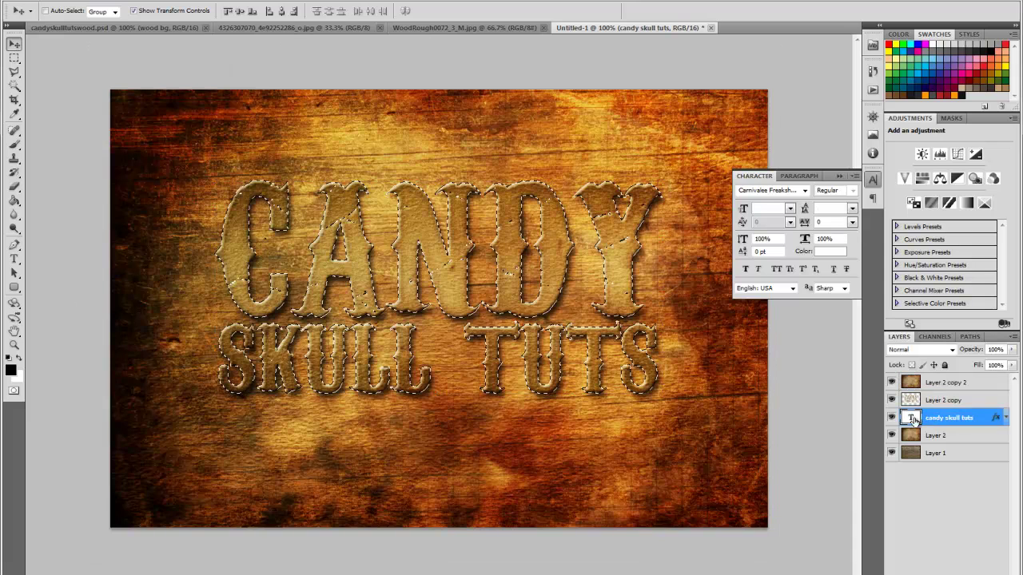
click(946, 383)
key(ctrl+shift+i)
key(Delete)
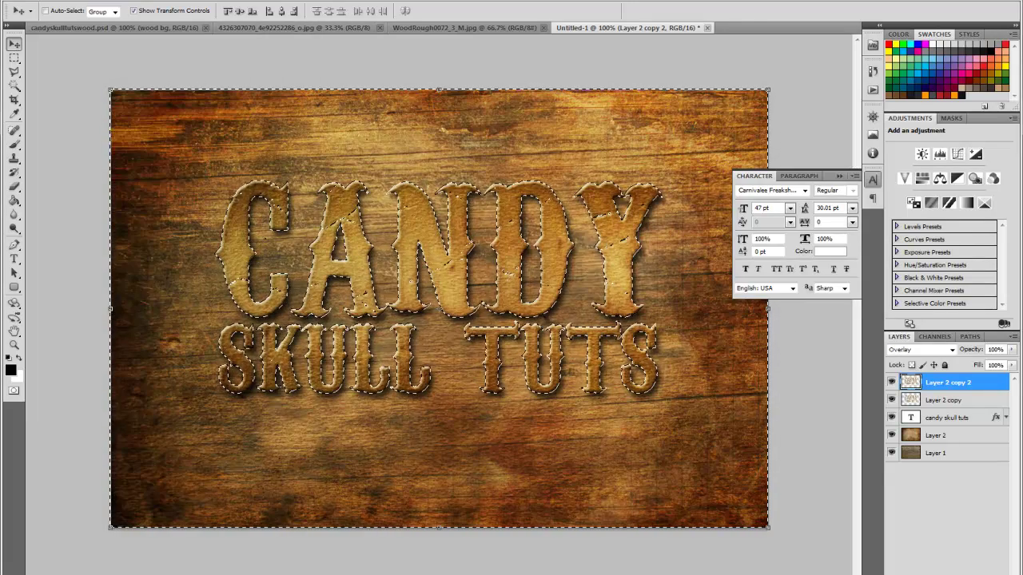
click(160, 16)
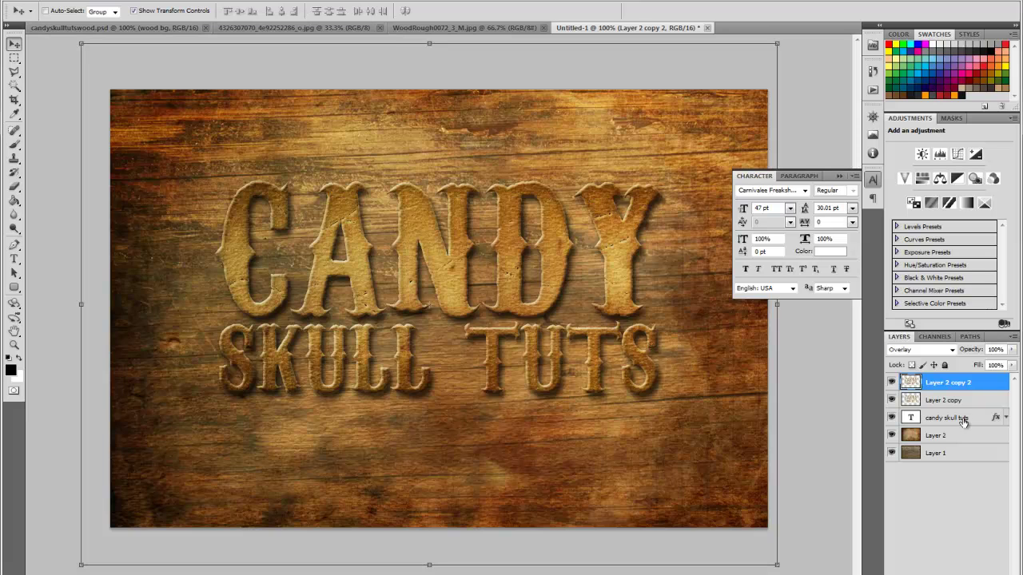
Duplicate the wood background Layer 1 and move the copy above all other layers.
click(991, 454)
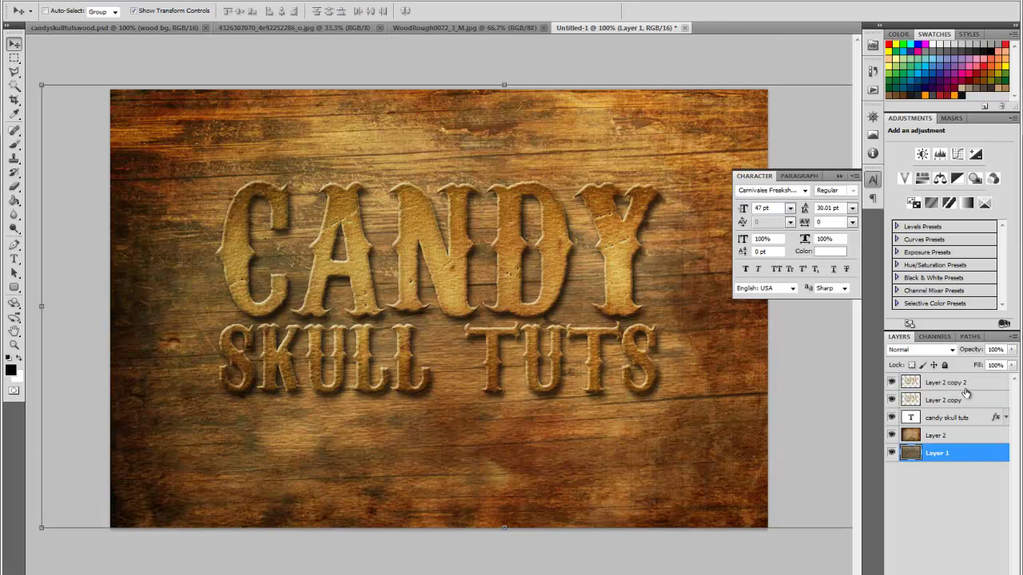
drag(970, 457, 990, 574)
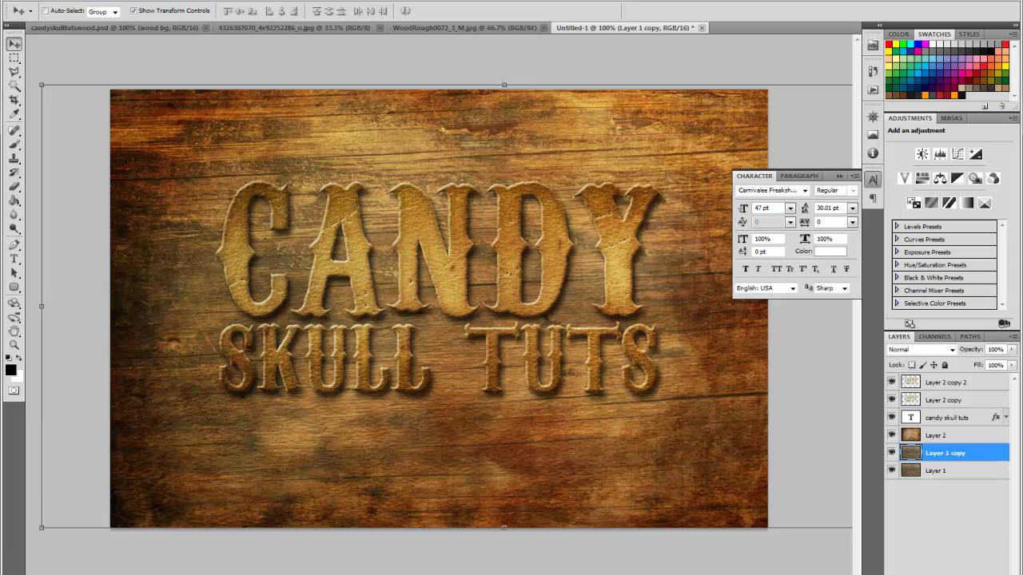
drag(976, 452, 973, 379)
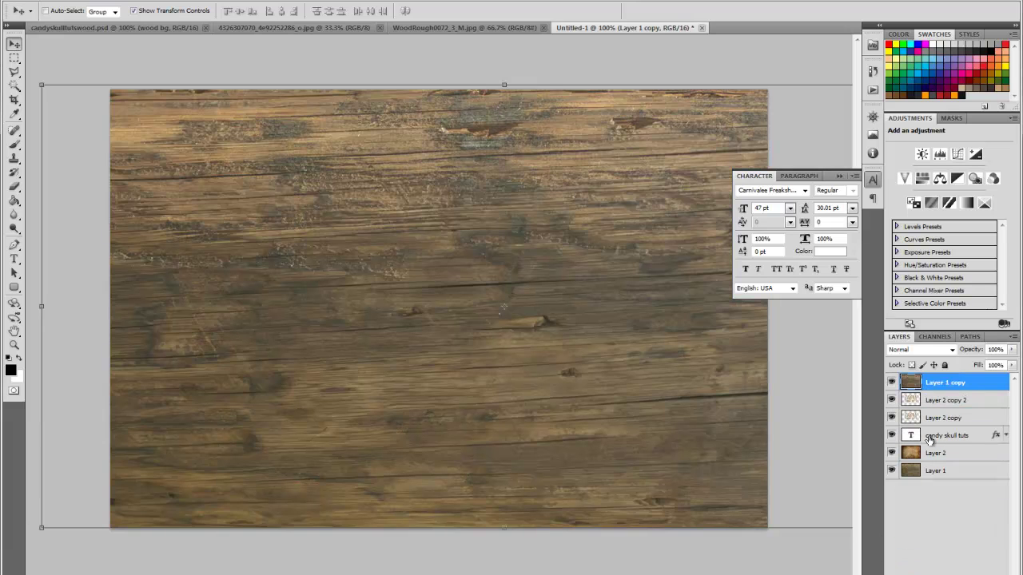
Trim Layer 1 copy to the letter shapes using the inverted text outline selection, and deselect.
ctrl+click(909, 436)
key(ctrl+shift+i)
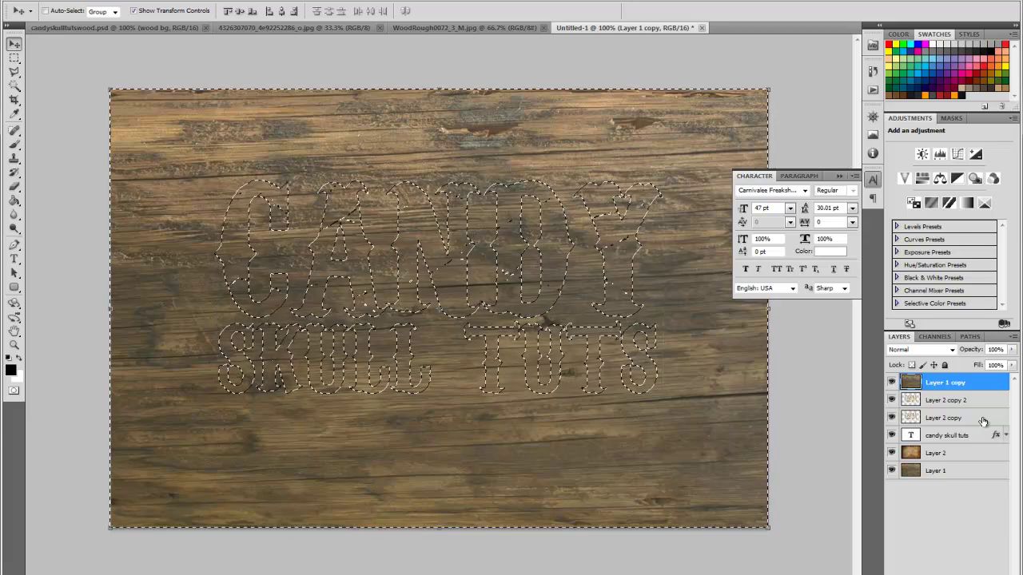
key(Delete)
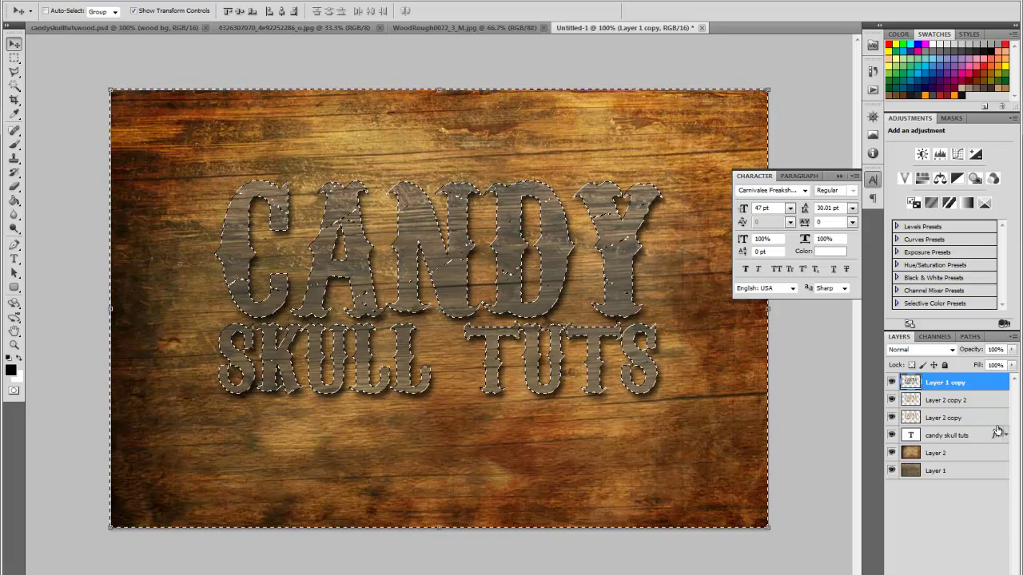
click(144, 0)
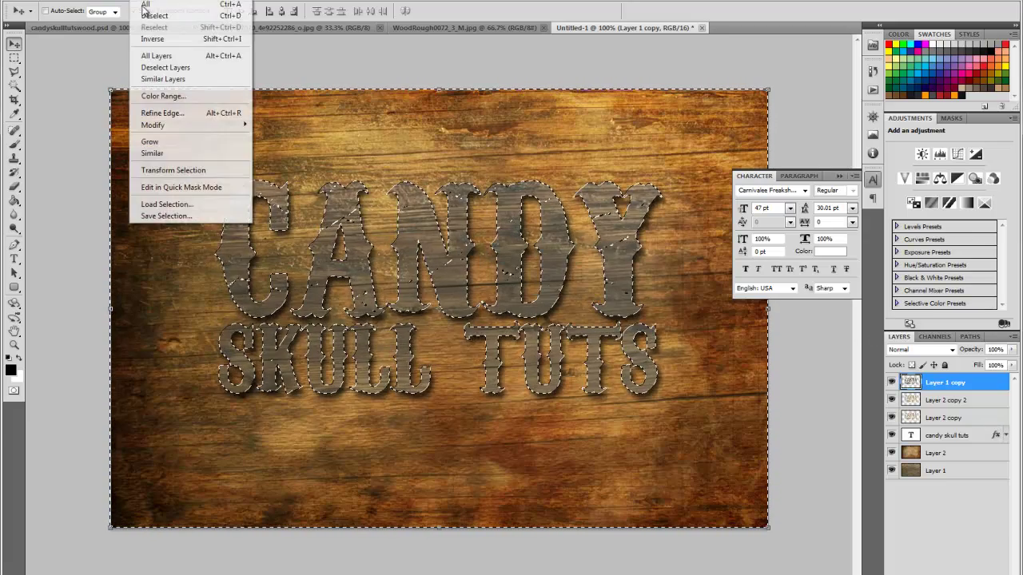
click(151, 15)
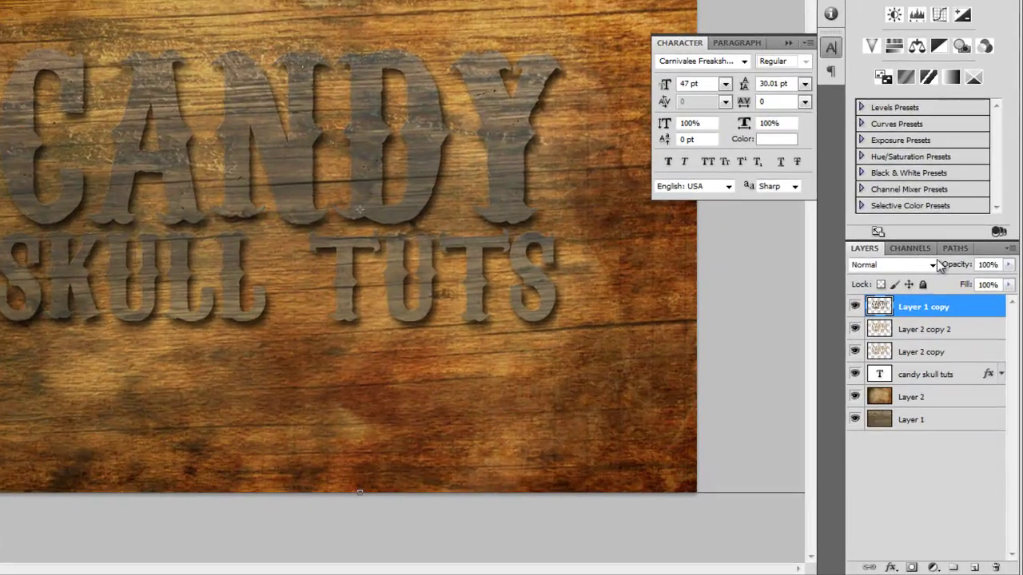
Set Layer 1 copy's blend mode to Soft Light and lower its opacity.
click(927, 349)
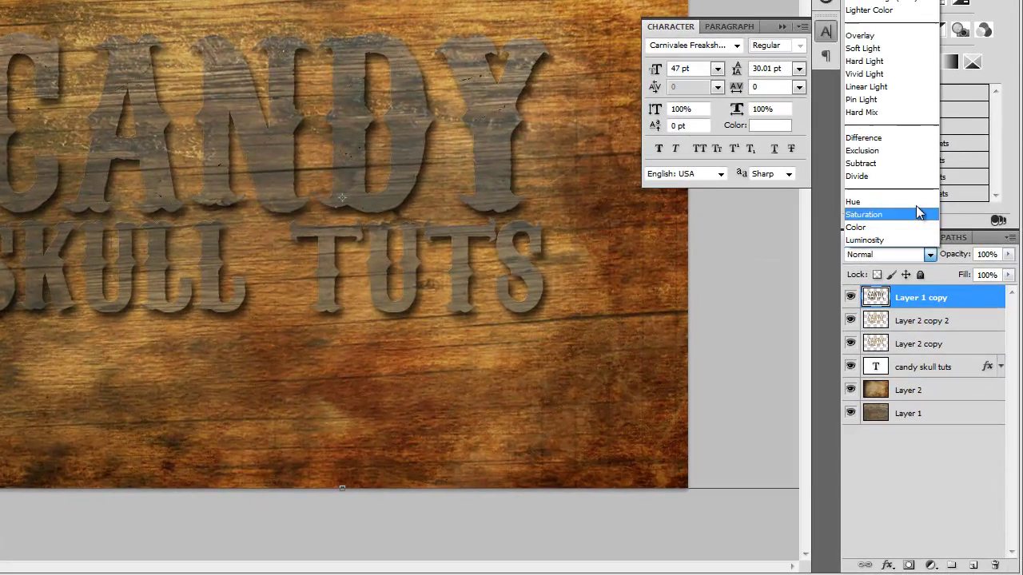
click(879, 49)
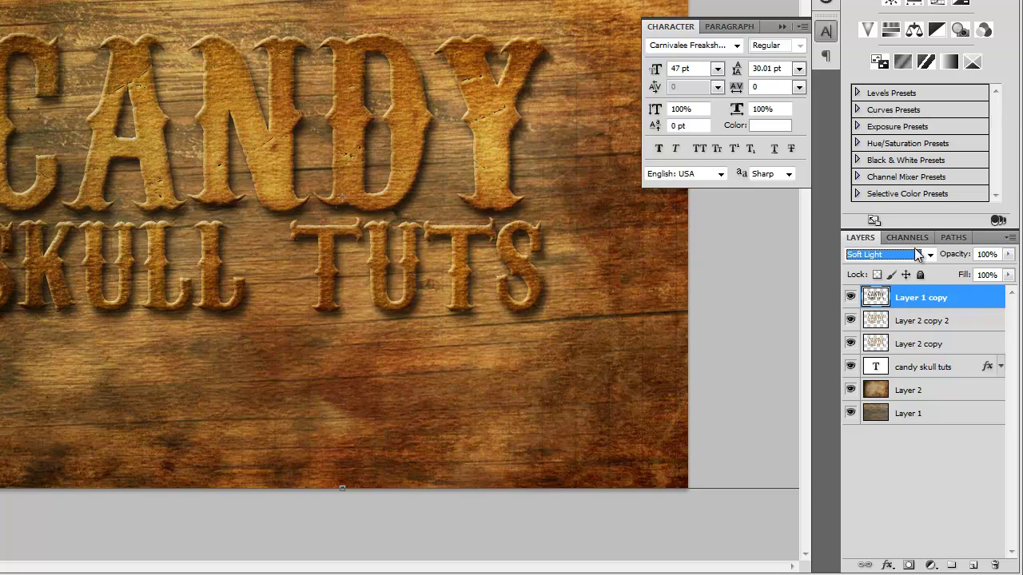
click(1008, 255)
click(966, 274)
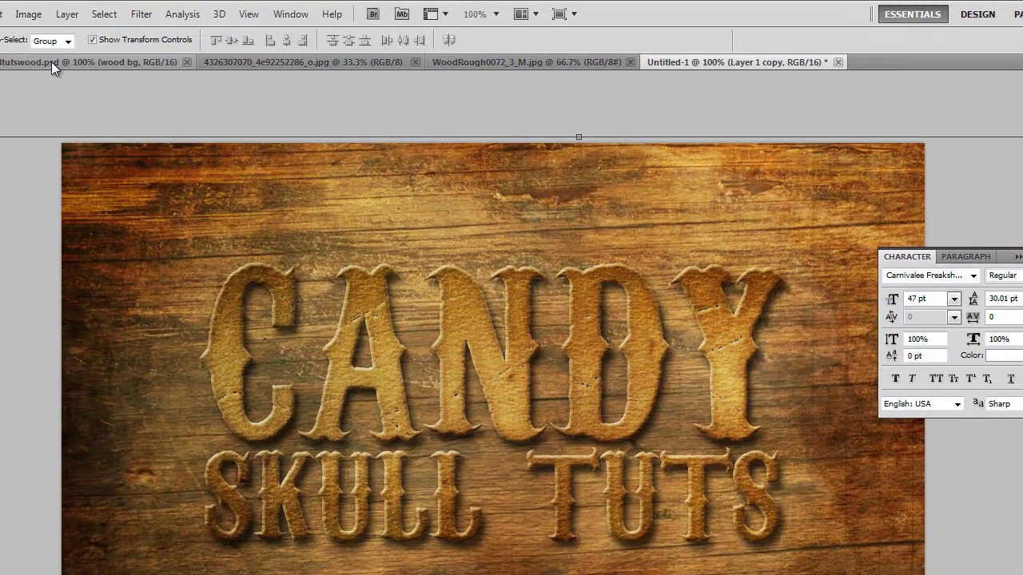
View the finished reference design in the other wood text document for comparison and return to Untitled-1.
click(51, 62)
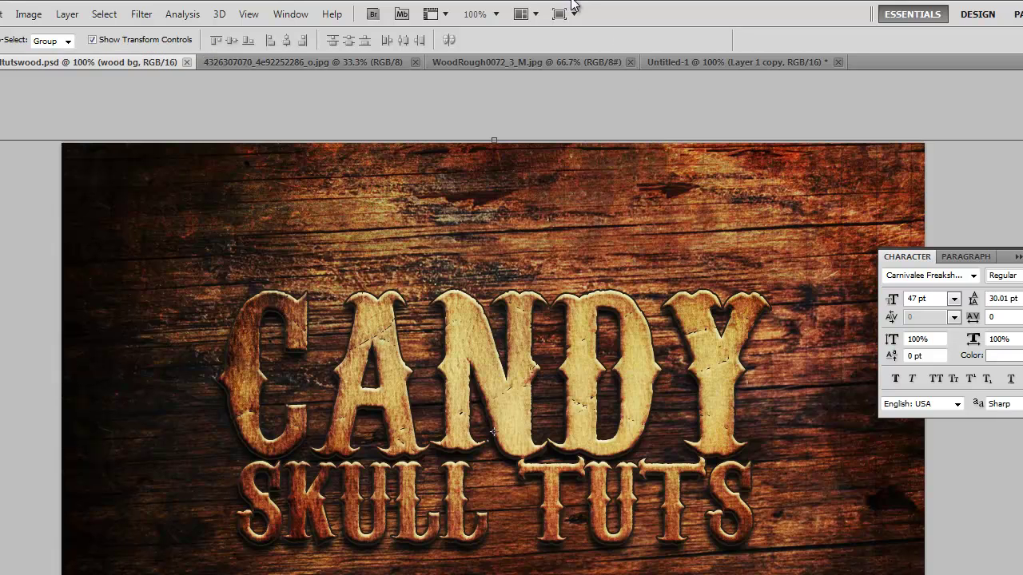
click(716, 60)
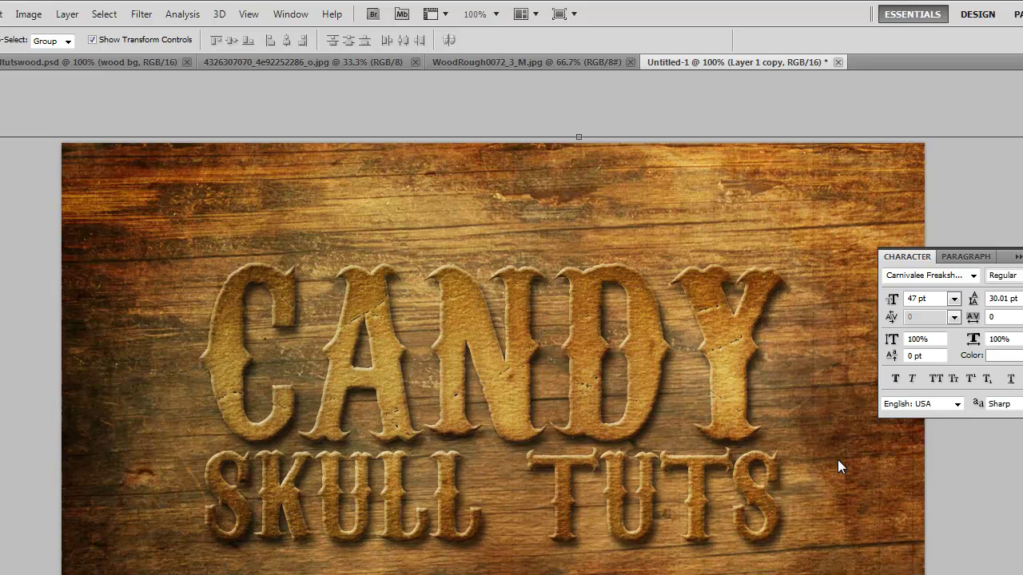
Add a Curves adjustment layer with normal mode and 100% opacity directly above the wood background Layer 1.
key(alt+bracketleft)
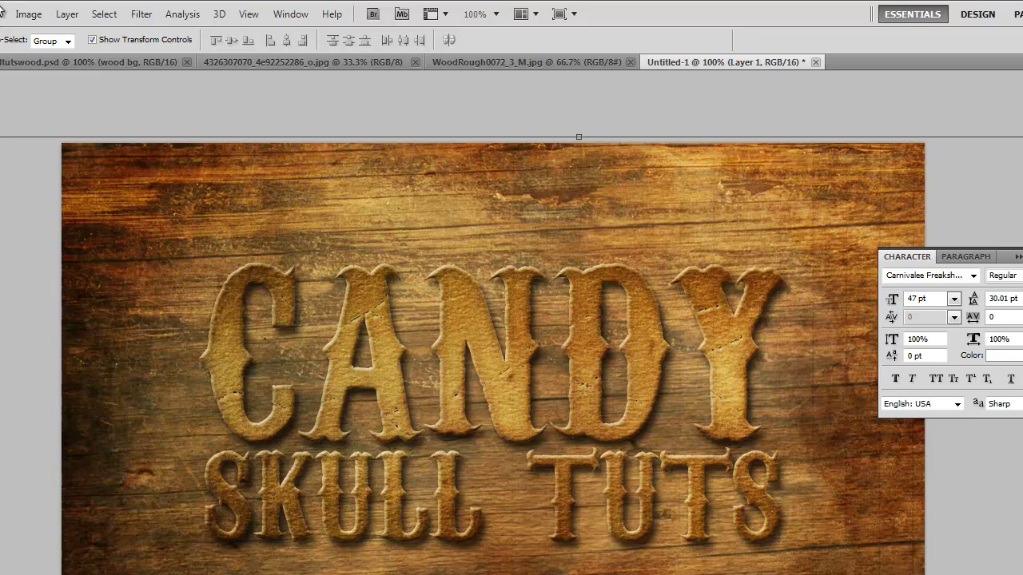
click(69, 15)
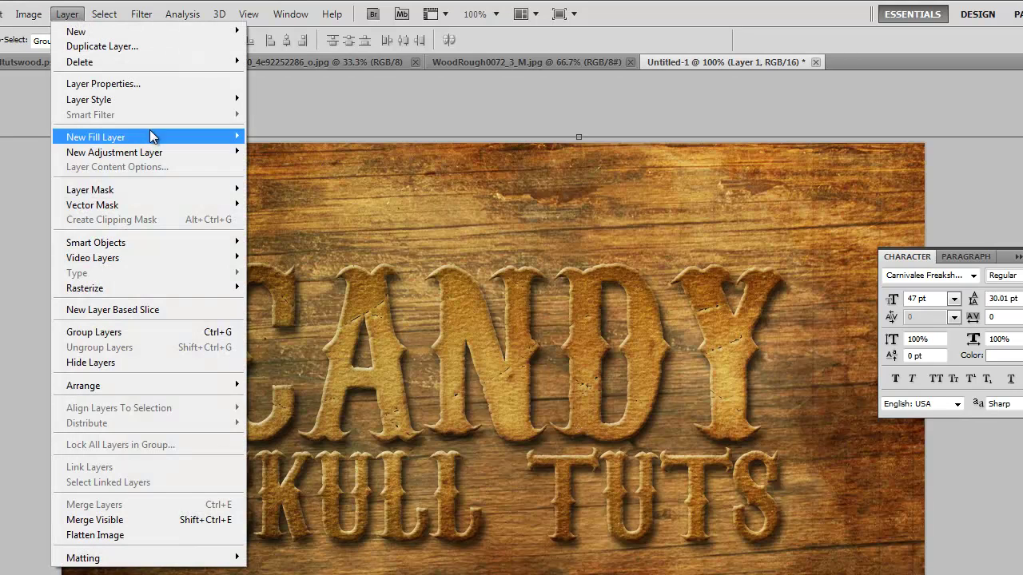
mouse_move(180, 156)
click(277, 184)
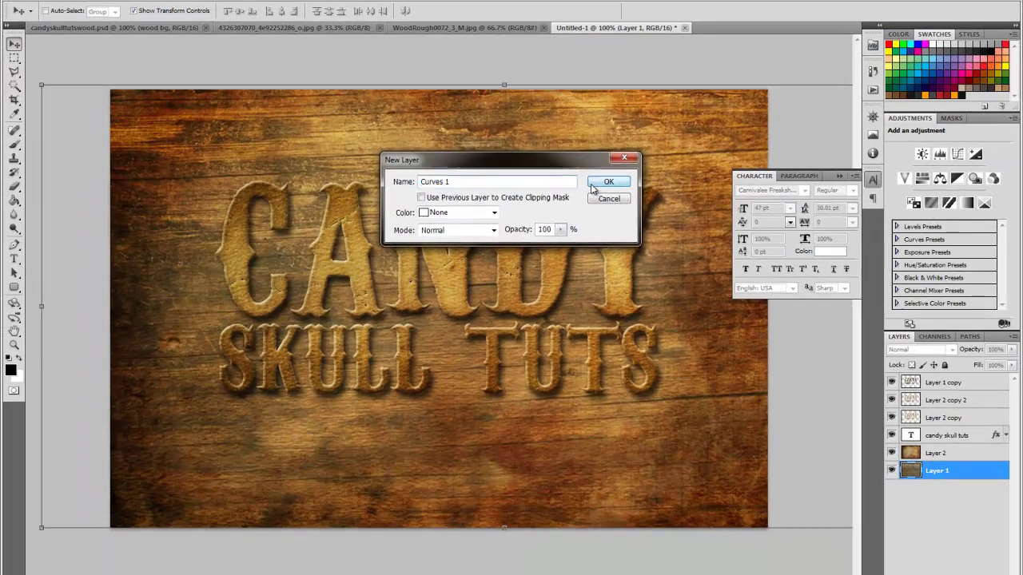
click(593, 186)
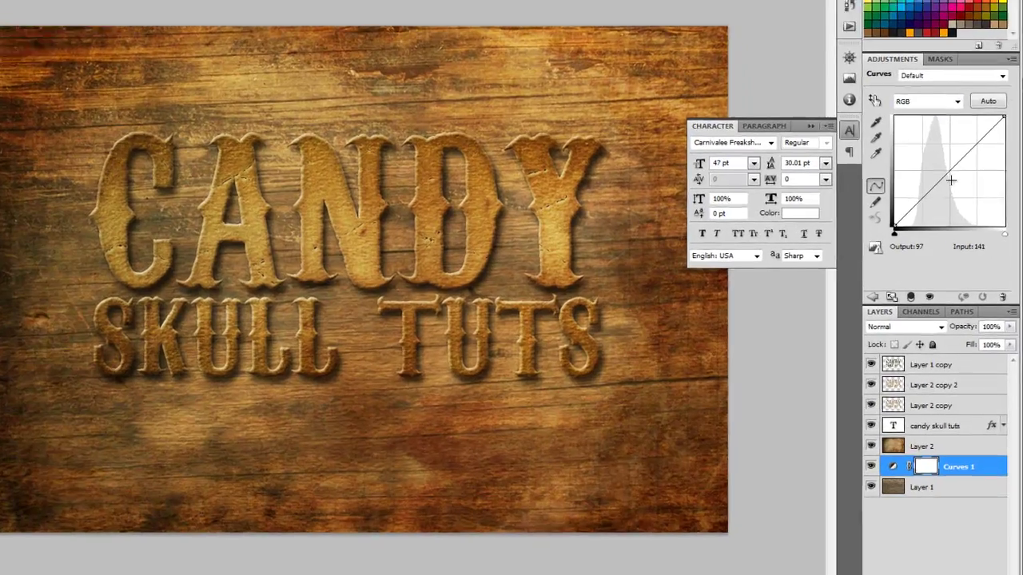
Reshape the background Curves layer's RGB curve, lowering the darker midtones and adding a second point at input 139, output 127.
drag(954, 221, 954, 224)
drag(933, 137, 937, 140)
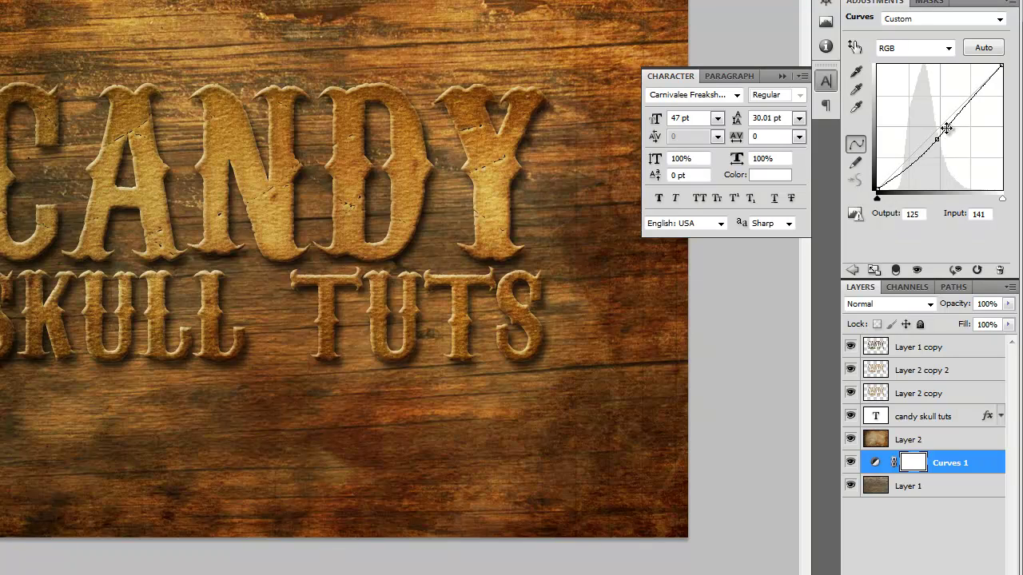
click(946, 127)
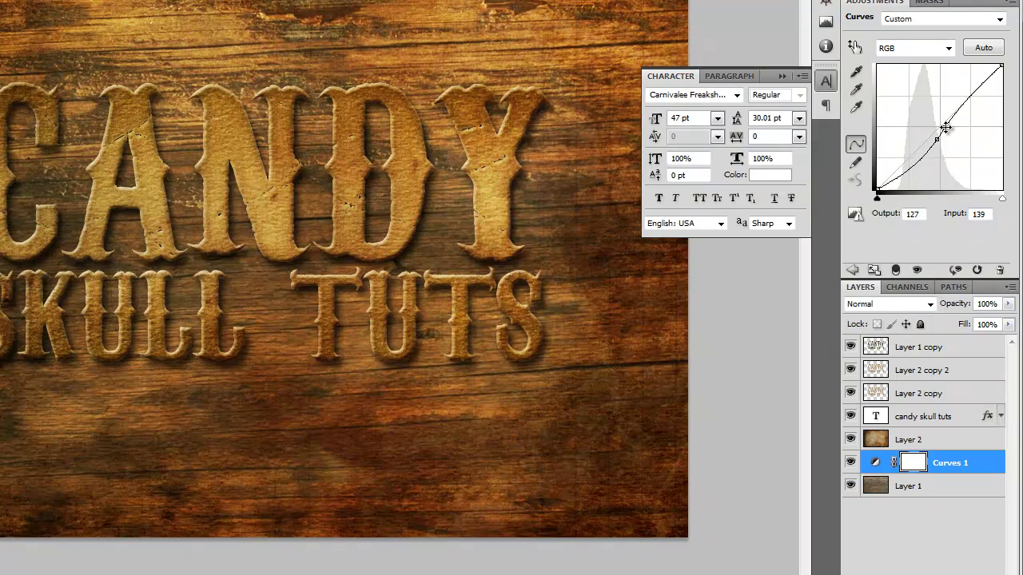
Add a second Curves adjustment layer above Layer 1 copy and darken its RGB midtones, with a point at input 108, output 89.
click(926, 517)
click(957, 346)
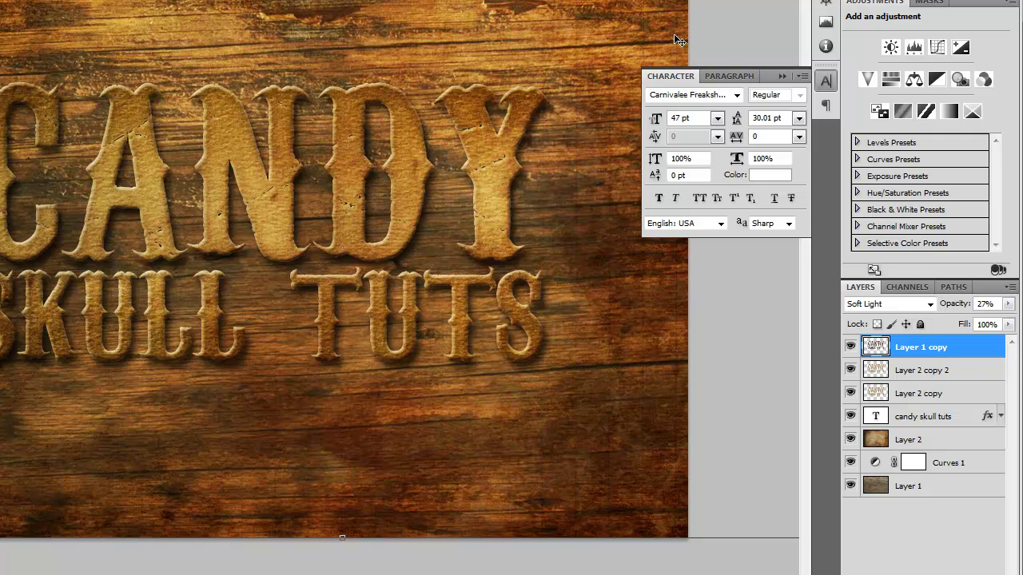
click(936, 47)
mouse_move(933, 134)
mouse_down()
mouse_move(934, 146)
mouse_move(947, 126)
mouse_up()
drag(937, 142, 929, 146)
Lower the Red channel's midtones in the top Curves layer, with a point at input 157, output 144, and collapse the character settings.
click(948, 48)
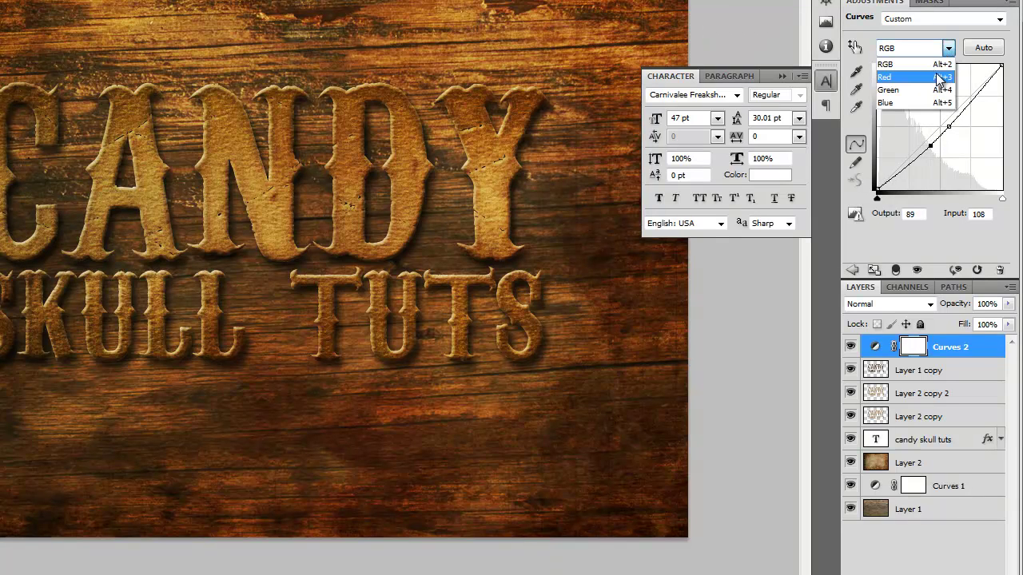
click(939, 77)
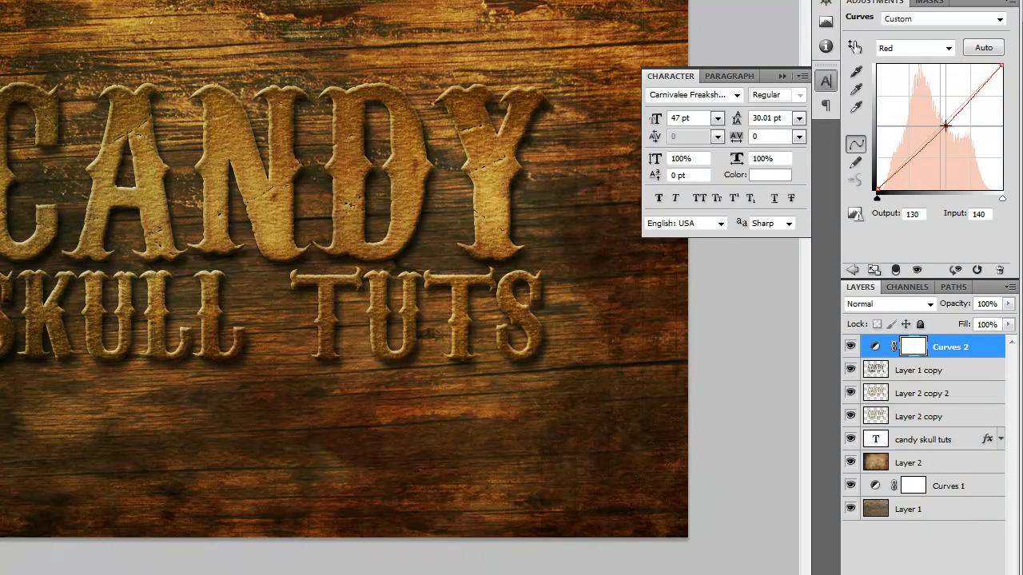
click(945, 127)
drag(949, 122, 955, 118)
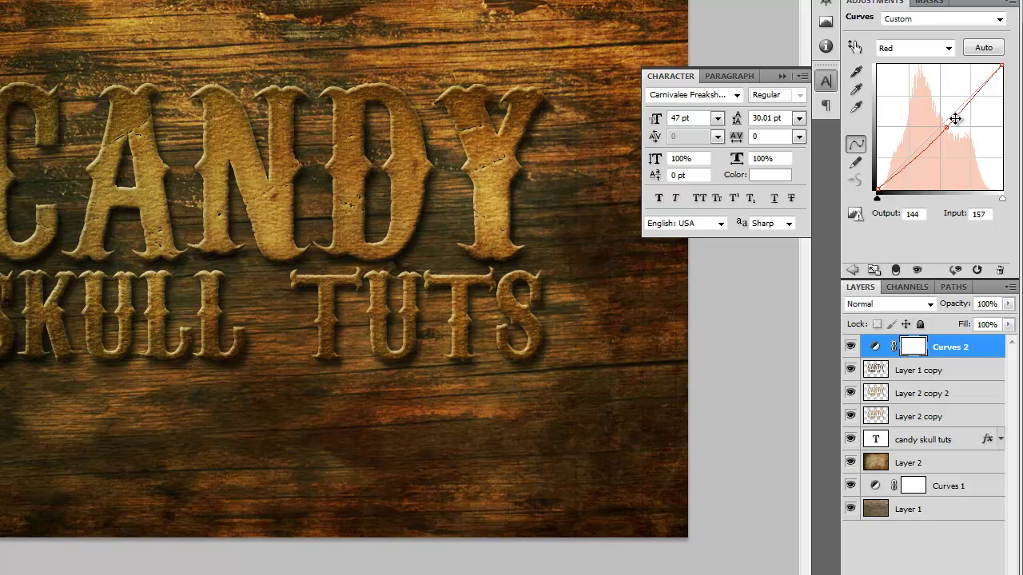
click(783, 76)
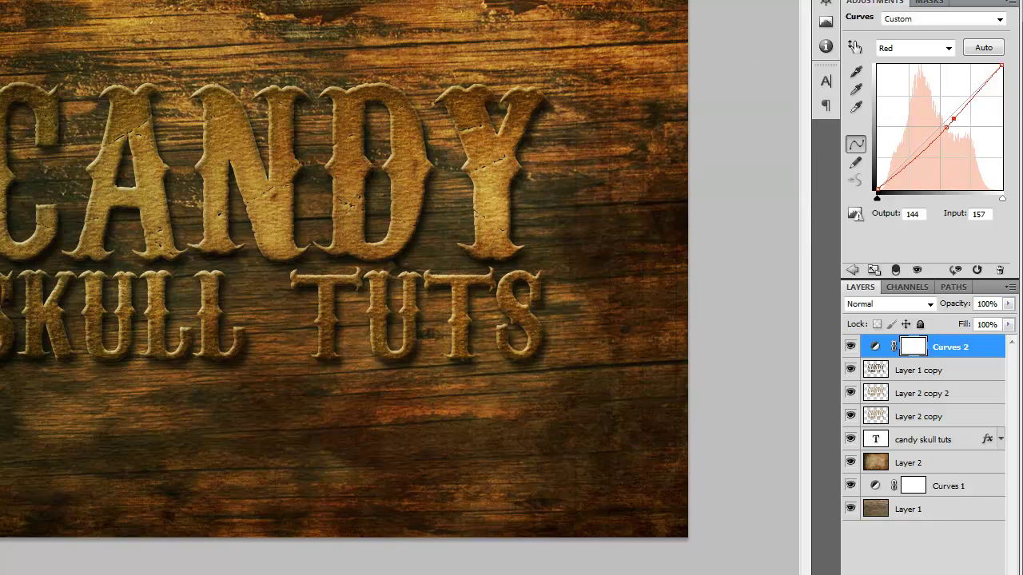